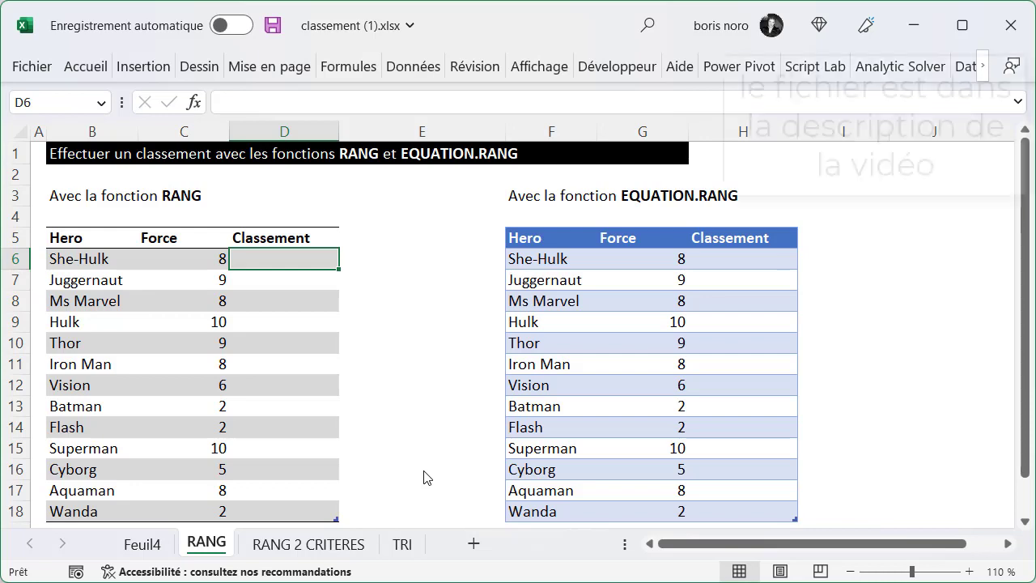
type("=")
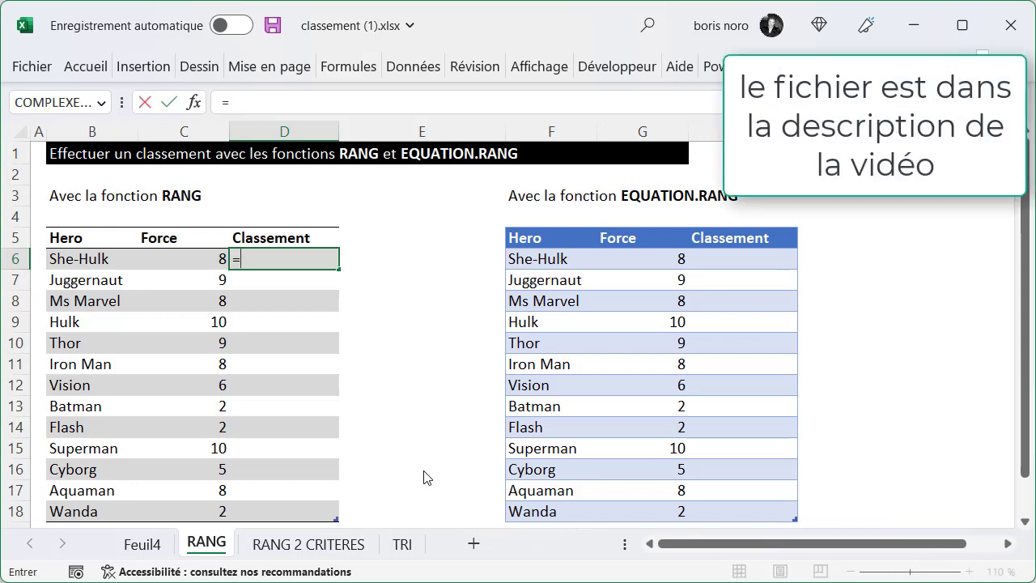
type("RANG(")
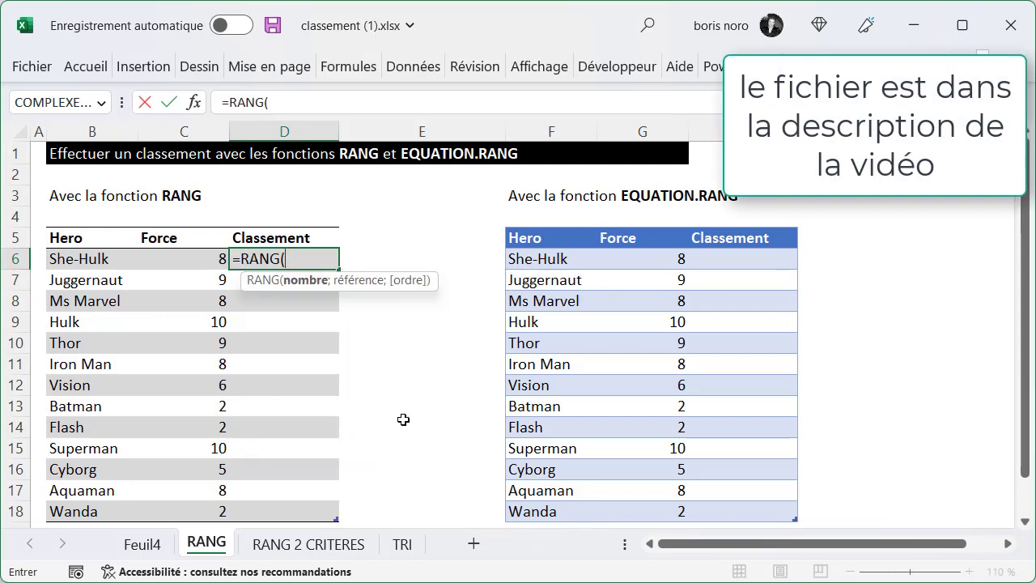
left_click(184, 258)
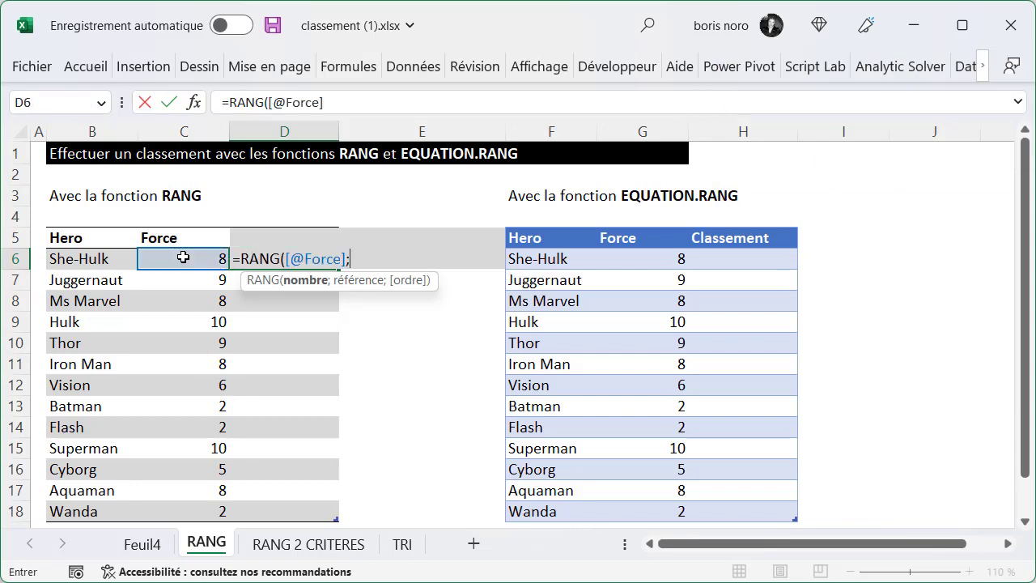
type(";")
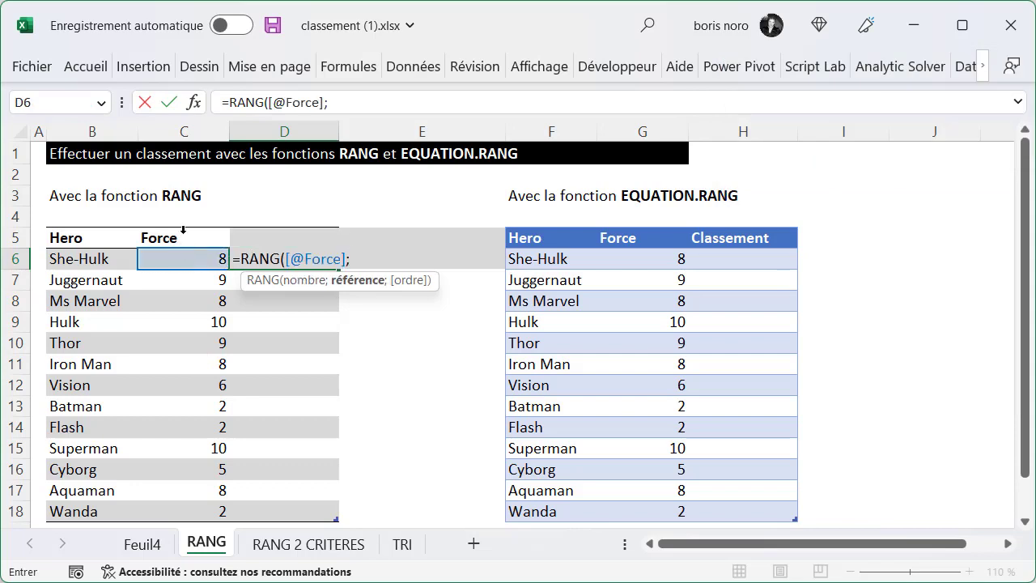
left_click(185, 230)
type(";")
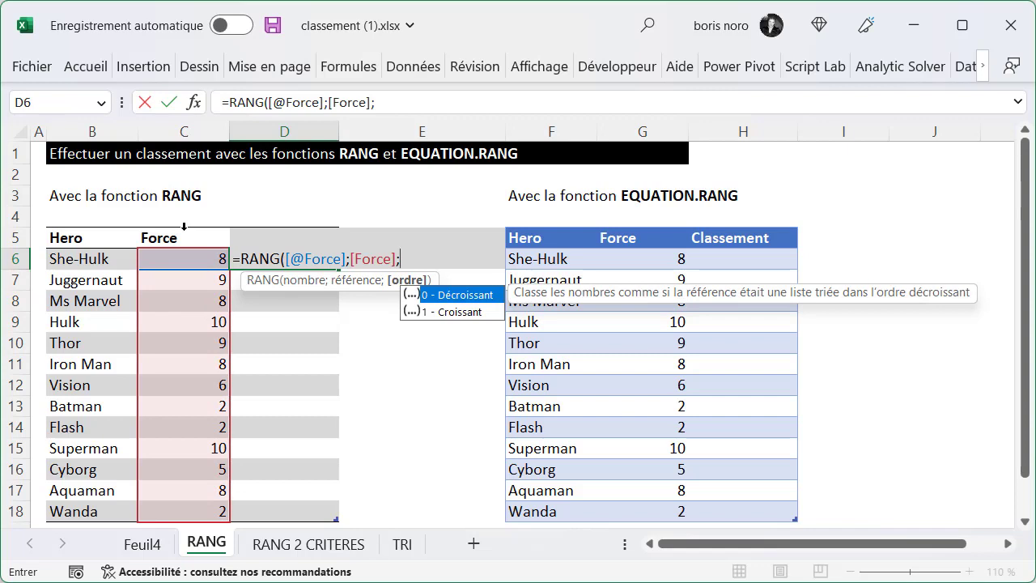
double_click(457, 297)
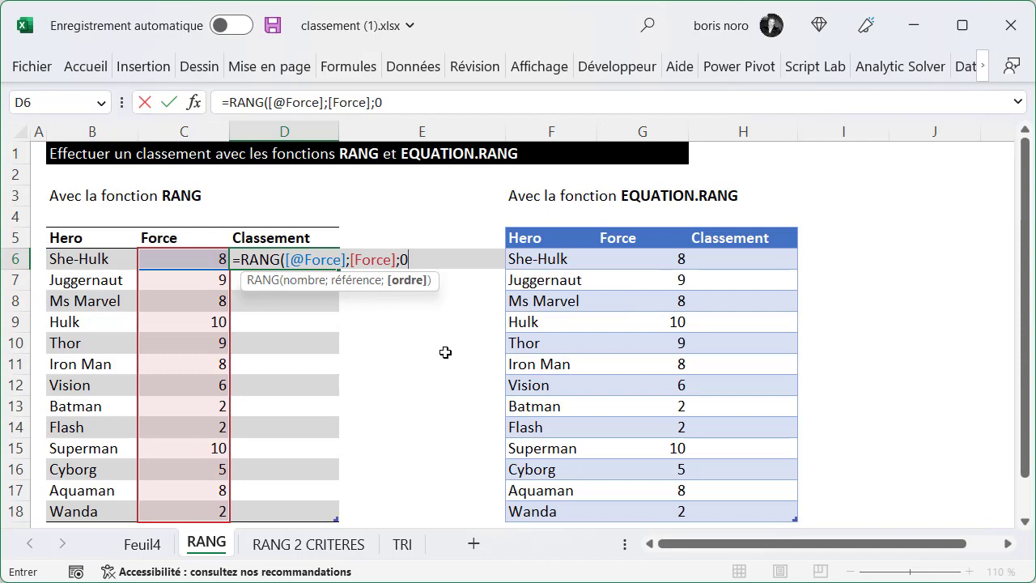
type(")")
key("Return")
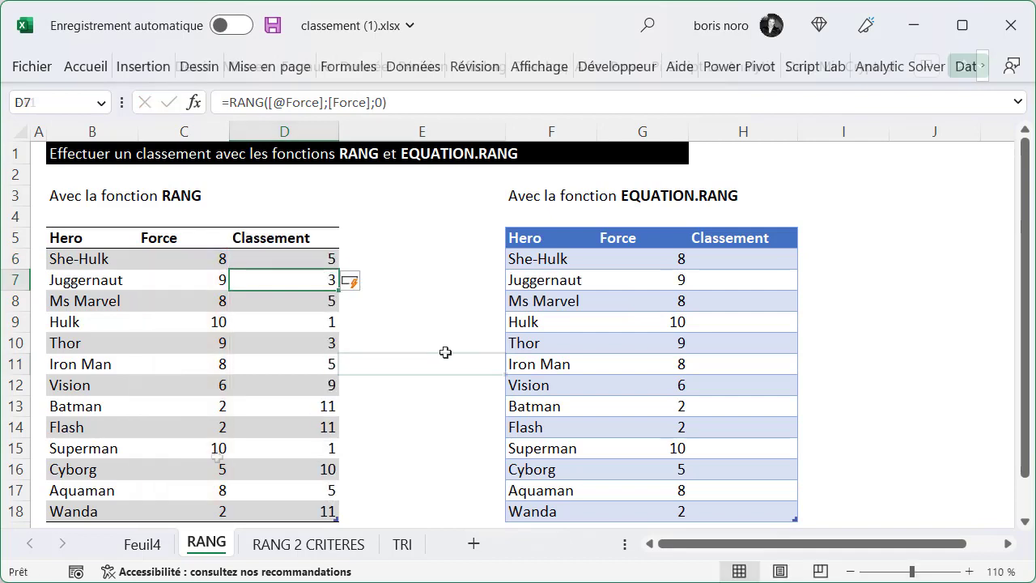
Step: Check the filled ranks, noting that Superman and Hulk tie at Force 10
left_click(445, 354)
left_click(183, 451)
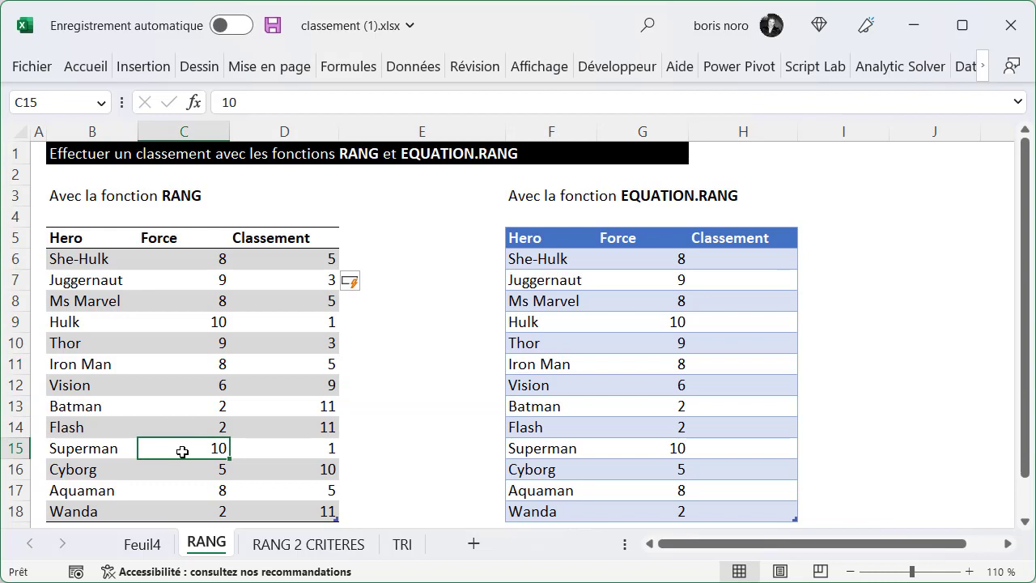
left_click(190, 323)
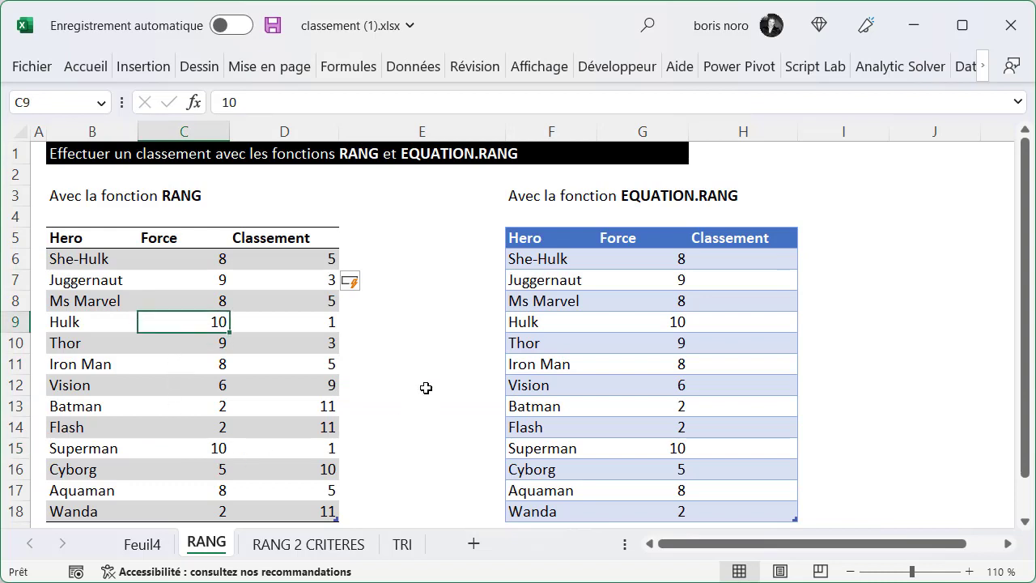
left_click(743, 258)
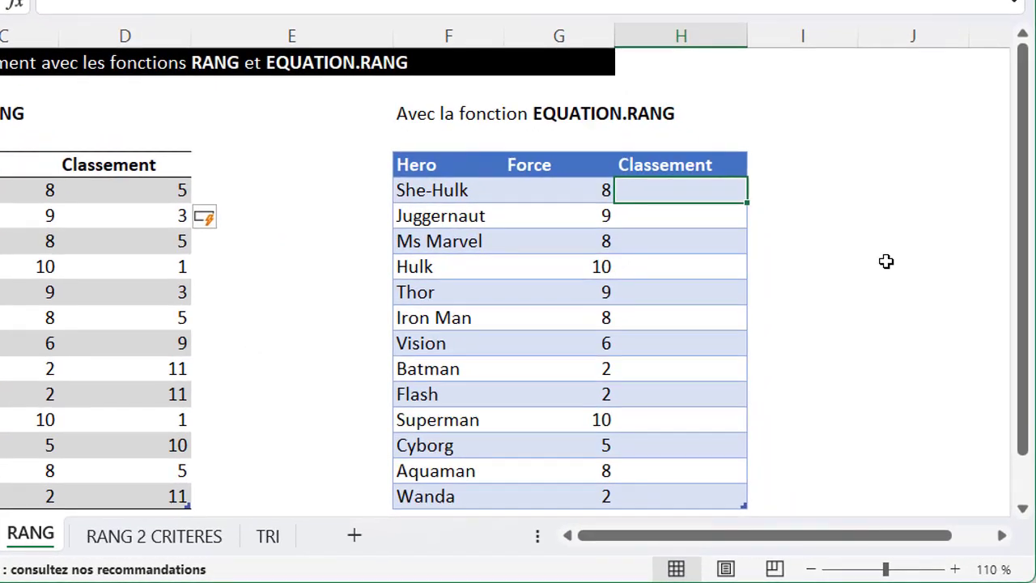
Step: Enter =EQUATION.RANG(G6;[Force];0) in H6 to rank the right table's heroes by Force
type("=EQUATION.RANG(")
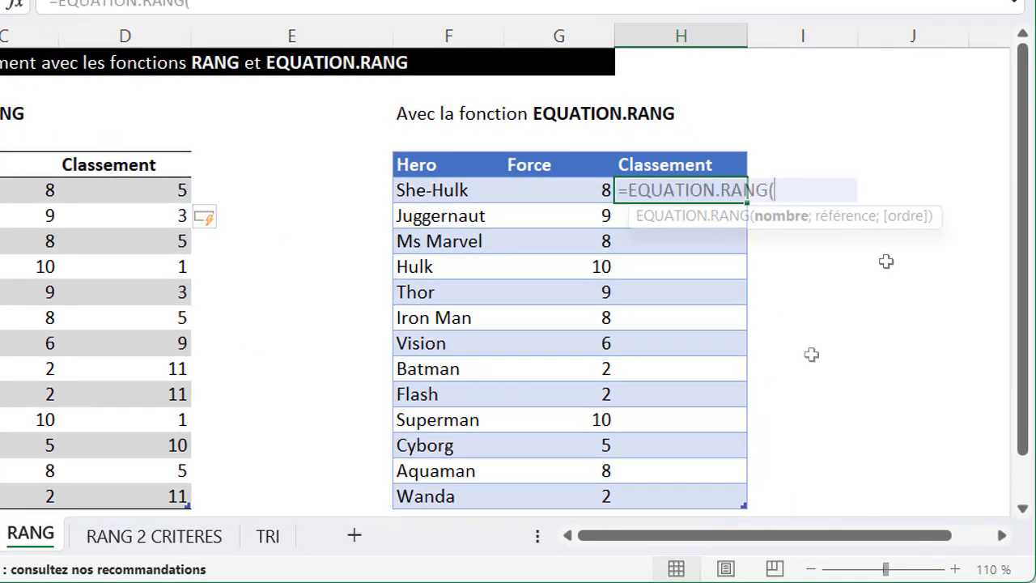
left_click(553, 189)
type(";")
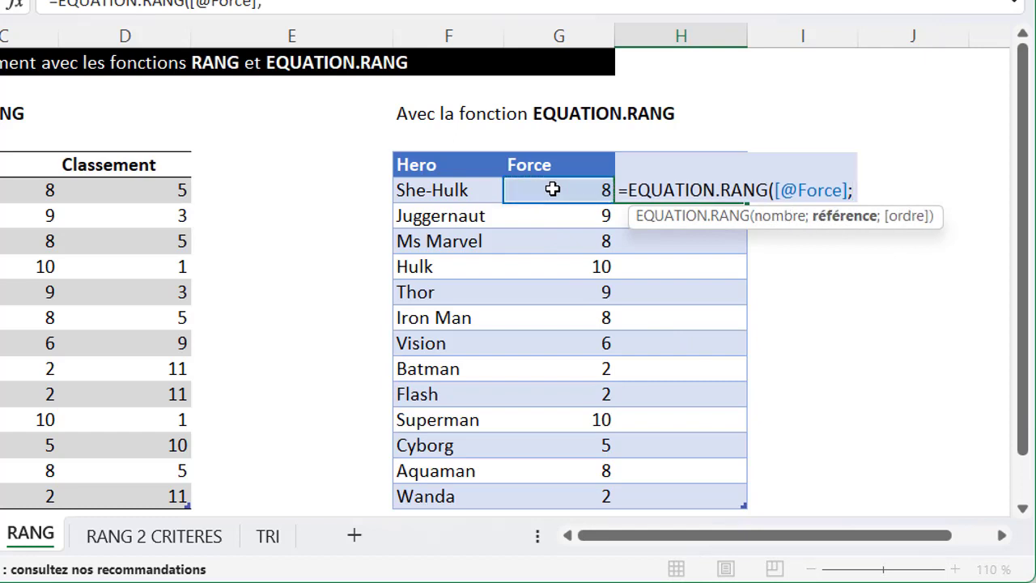
left_click(553, 152)
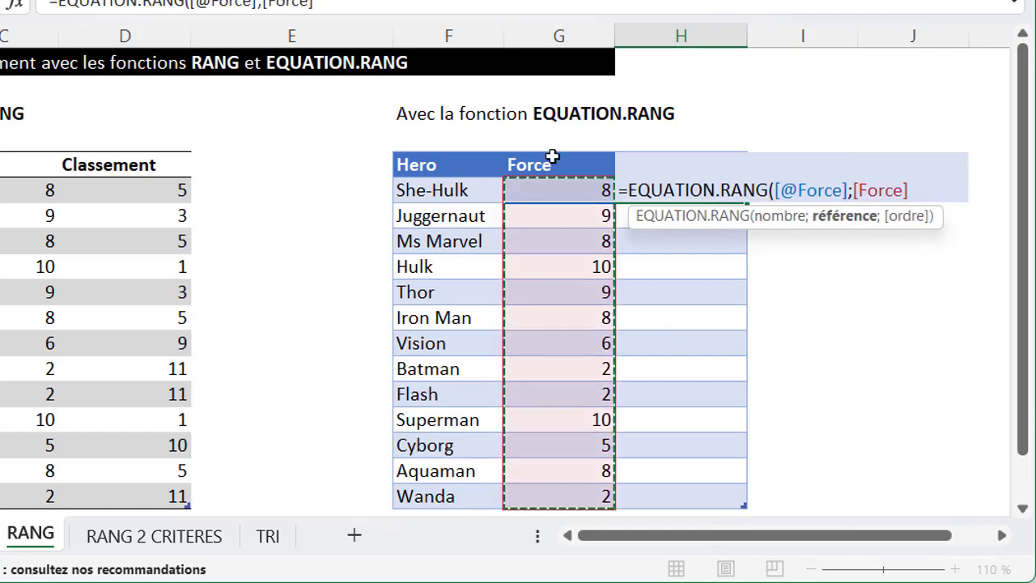
type(";")
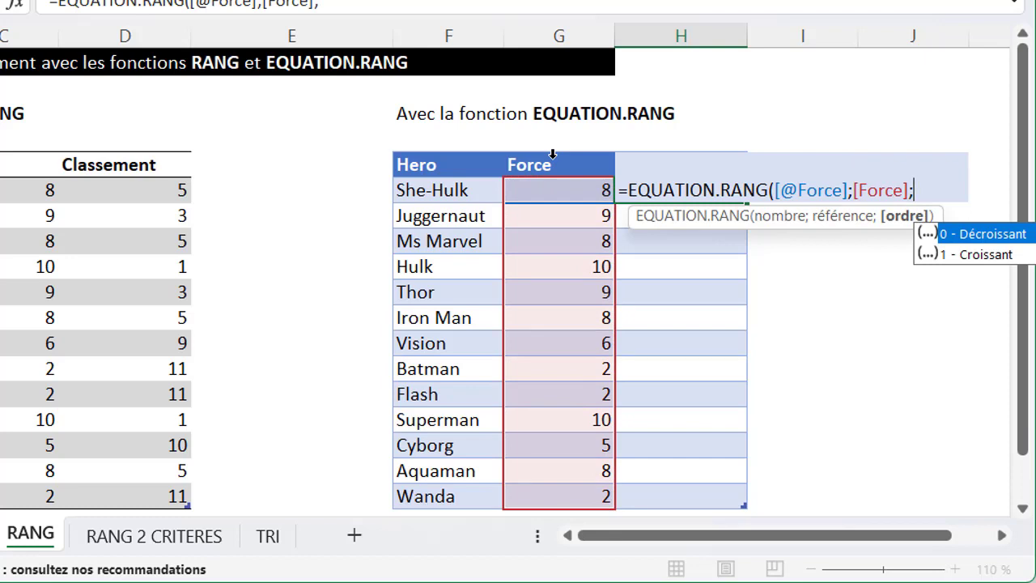
type("0")
type(")")
key("Return")
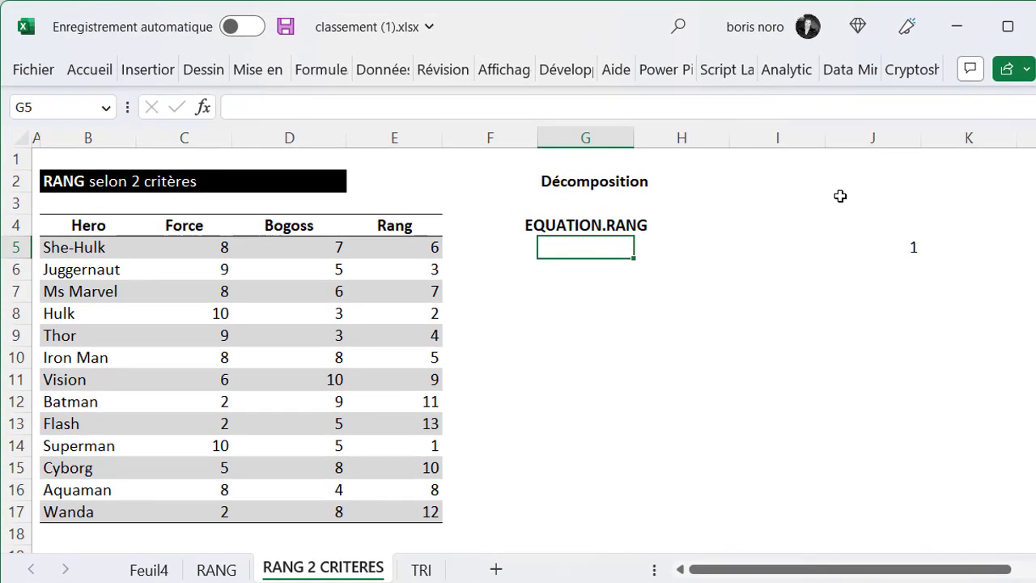
Step: Fill the EQUATION.RANG column down all heroes with Force ranks (5, 3, 5, 1…)
type("=EQUATION.RANG(")
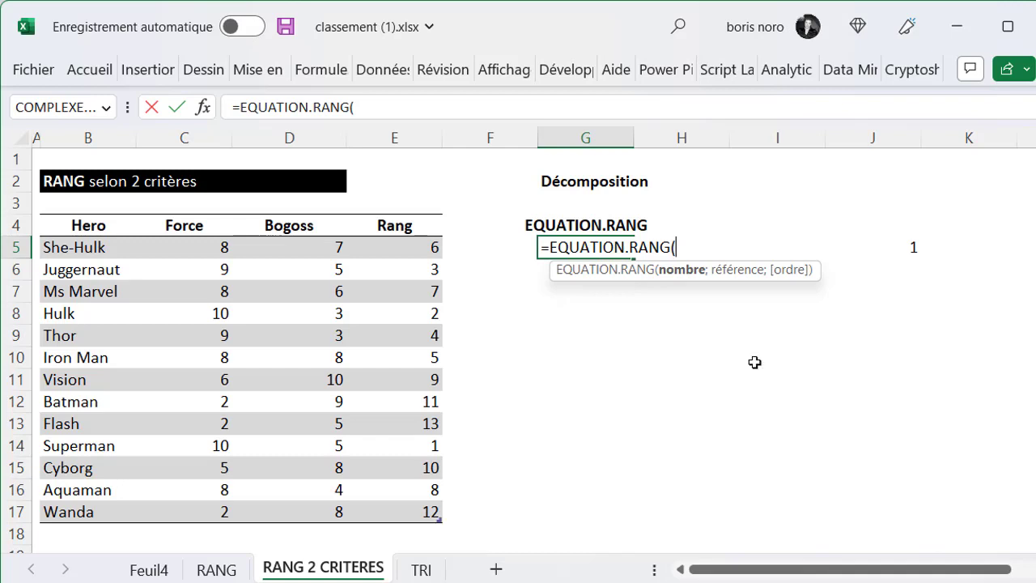
left_click(208, 249)
type(";")
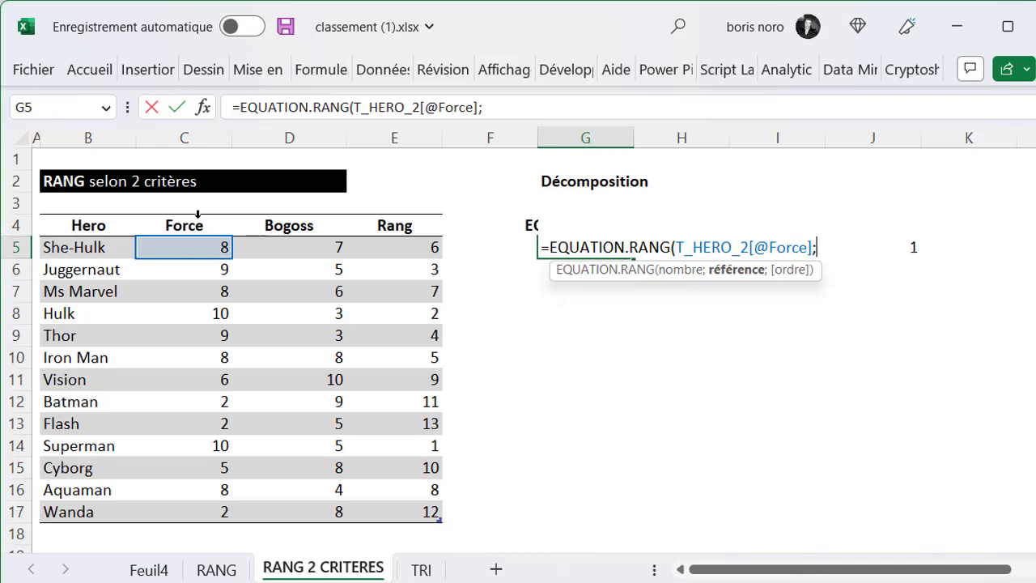
left_click(198, 215)
type(")")
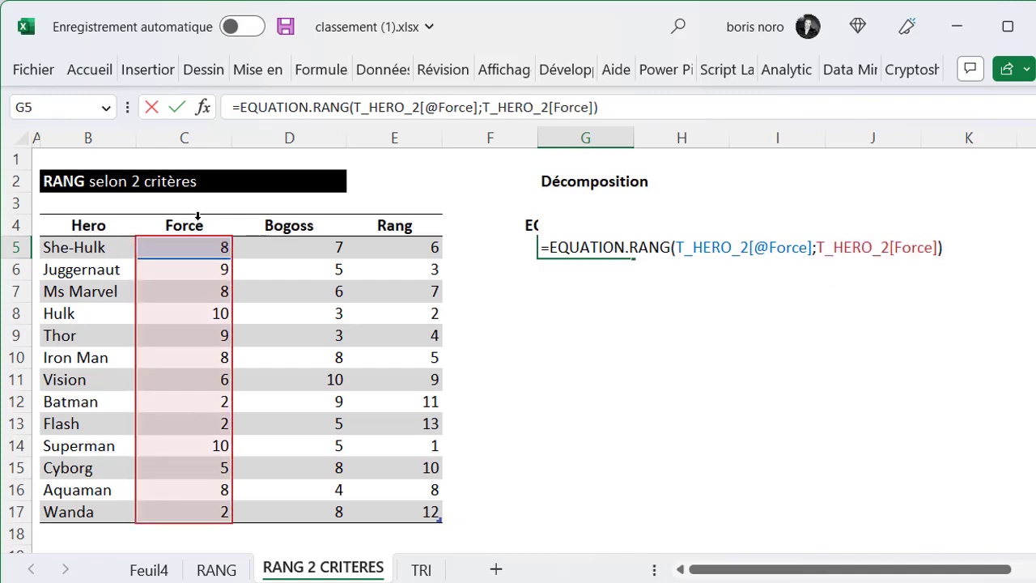
key("Return")
left_click_drag(583, 247, 622, 520)
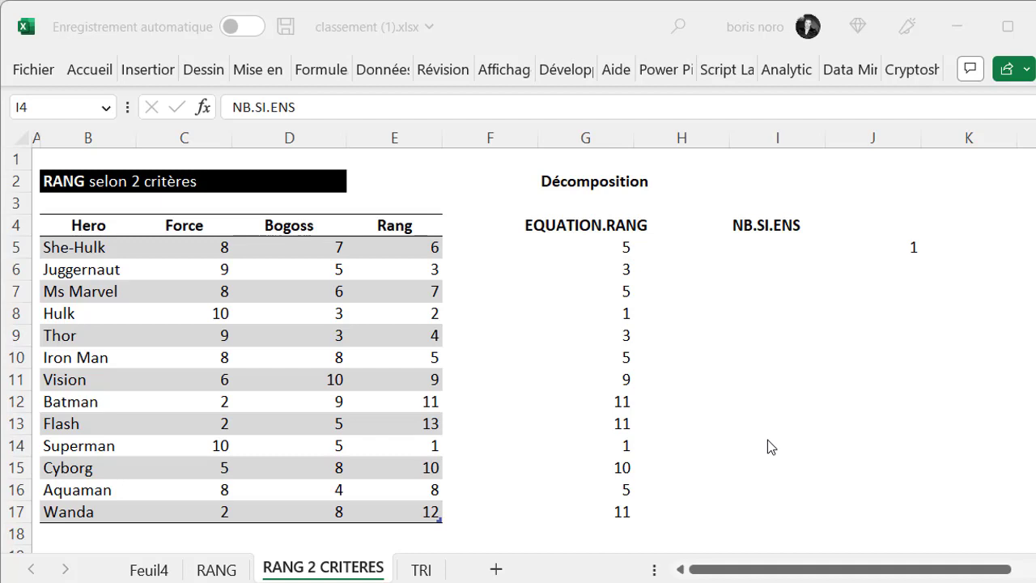
Step: Begin an =NB.SI.ENS( formula in I5, under the NB.SI.ENS heading
key("Return")
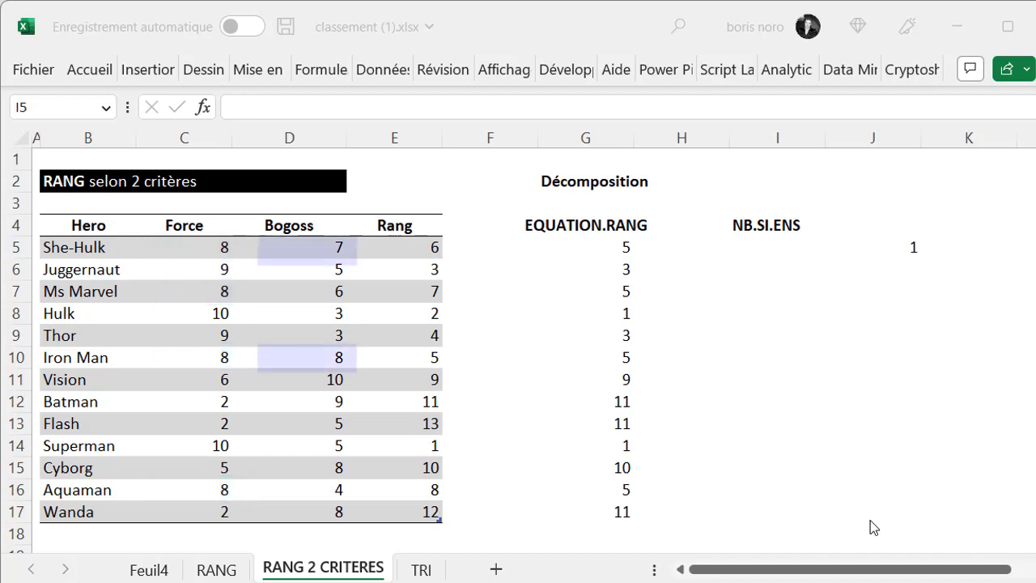
type("=NB.SI.ENS(")
key("Tab")
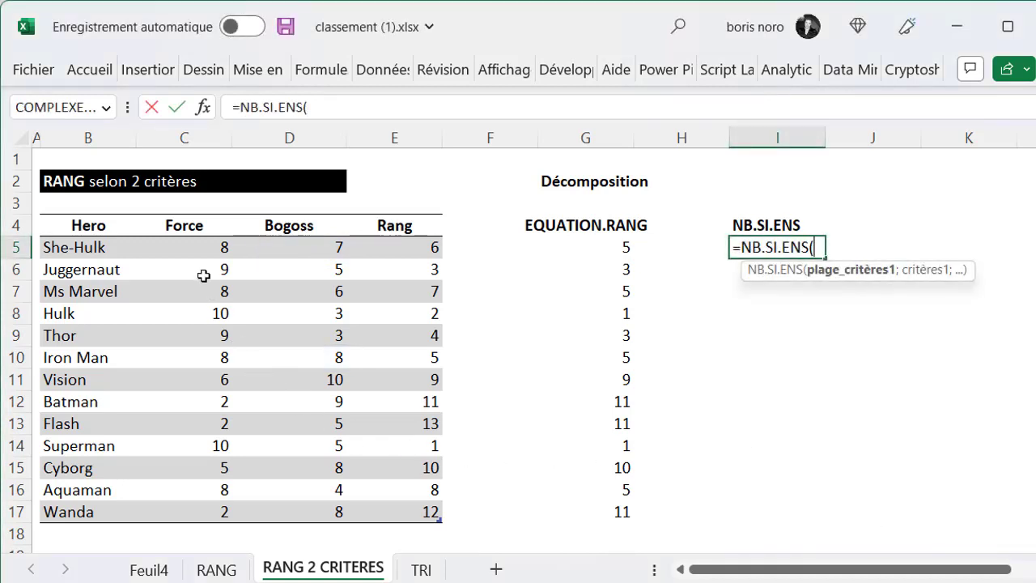
Step: Complete NB.SI.ENS on Force = C5 and Bogoss >$D5, returning 1 for She-Hulk
left_click(186, 217)
type(";")
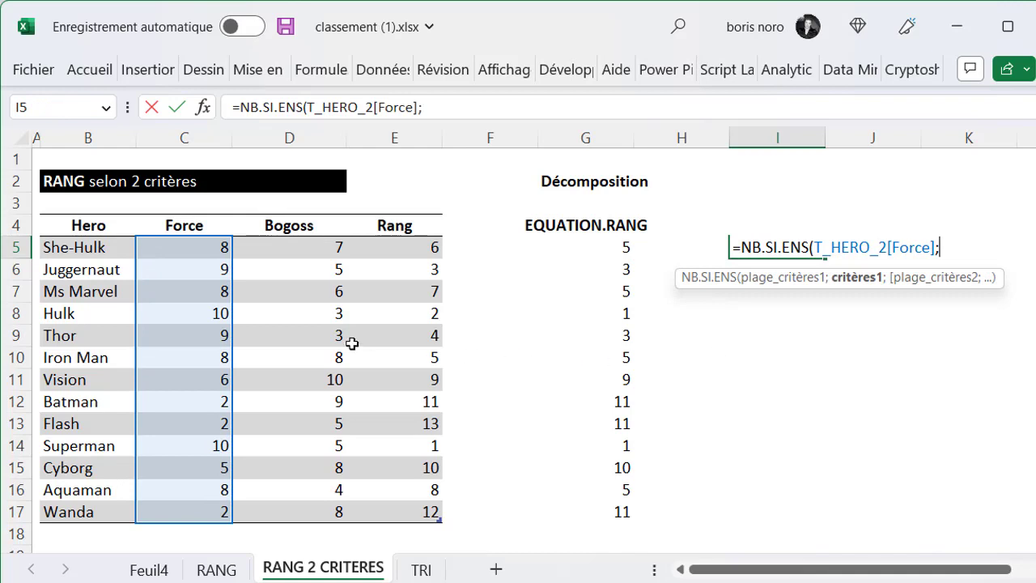
left_click(194, 248)
type(";")
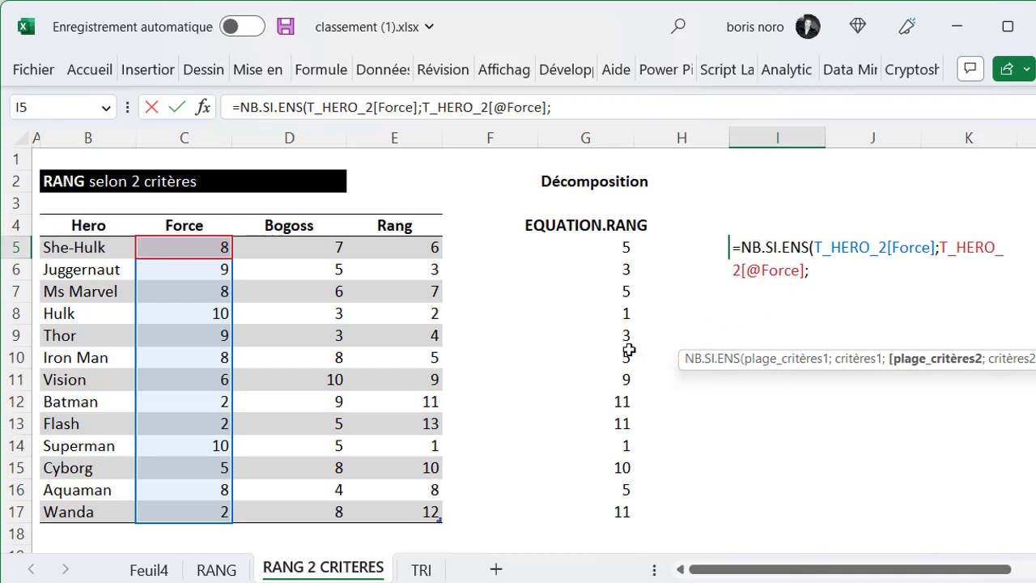
left_click(281, 215)
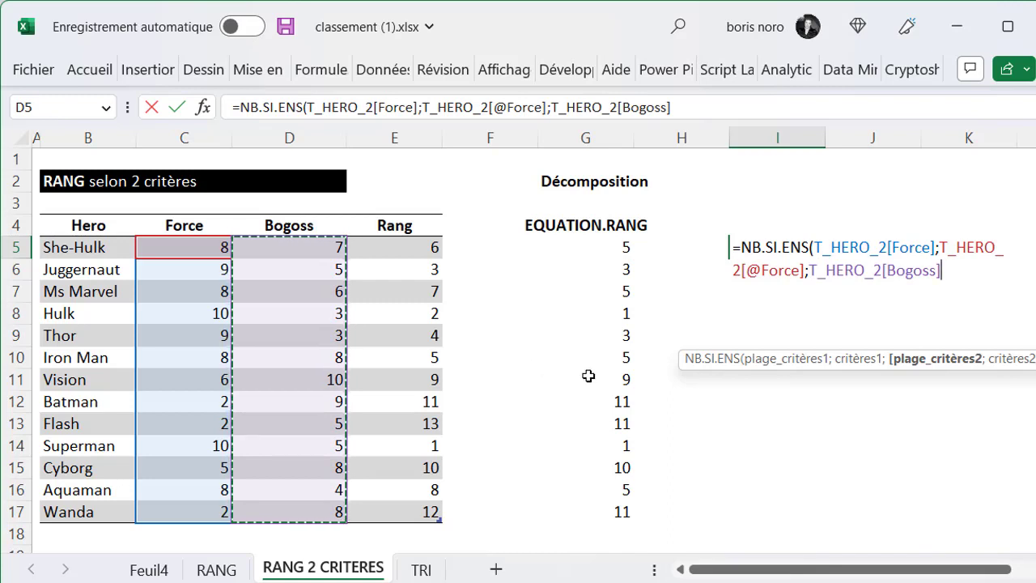
type(";")
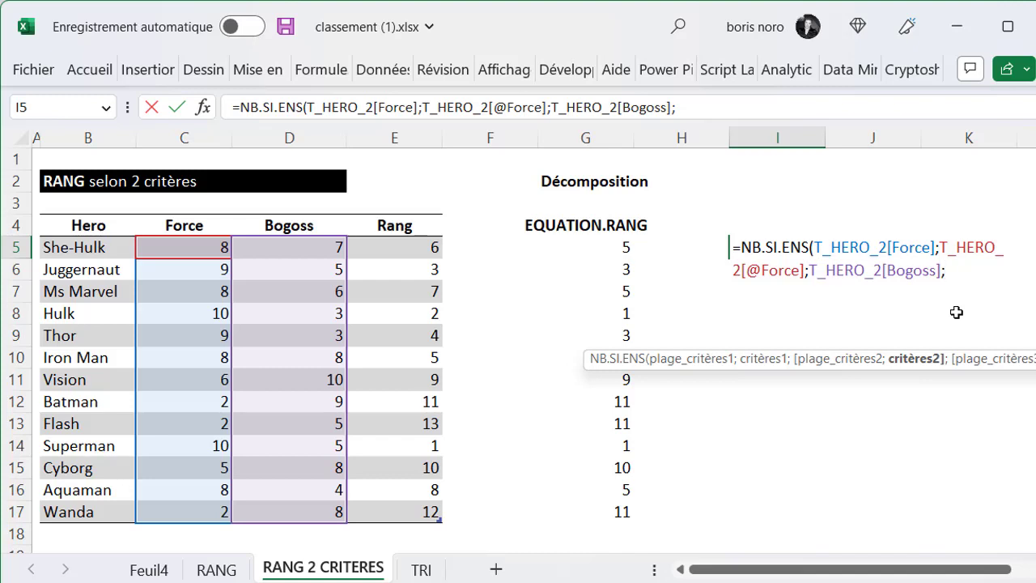
type("\">")
type("\"&")
type("$")
type("D")
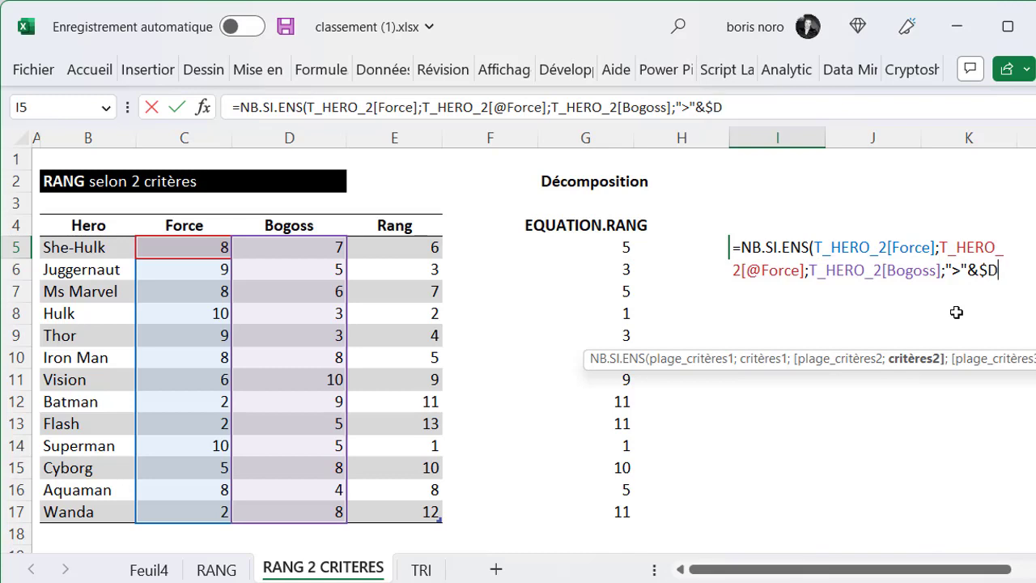
type("5)")
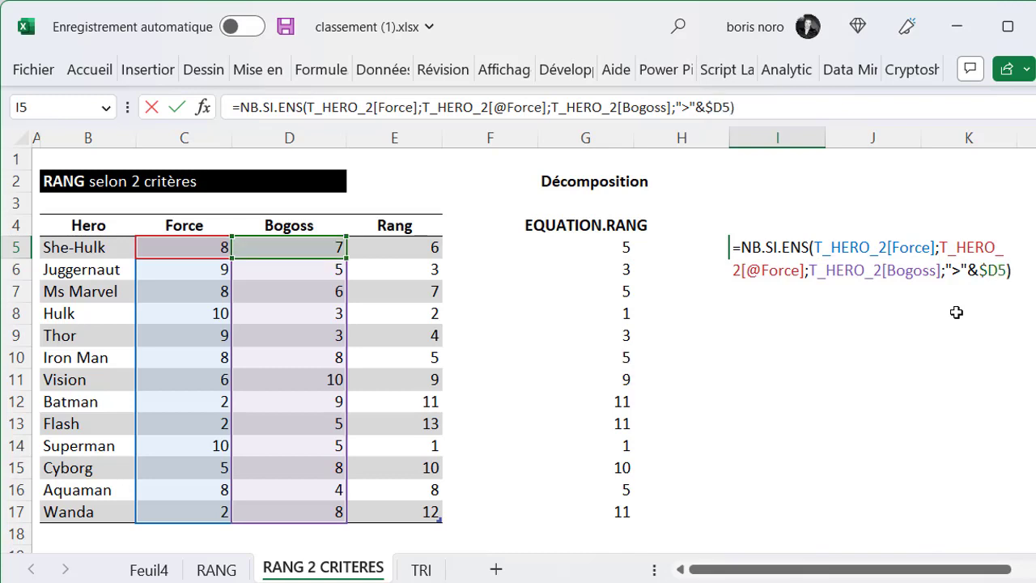
key("Return")
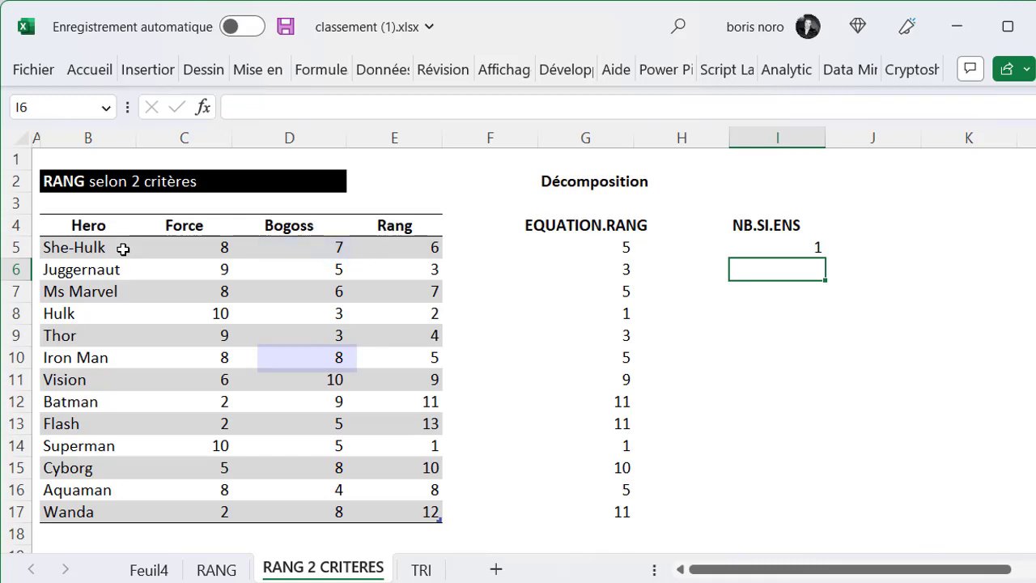
Step: Review the EQUATION.RANG results and copy the NB.SI.ENS formula down all heroes
key("Up")
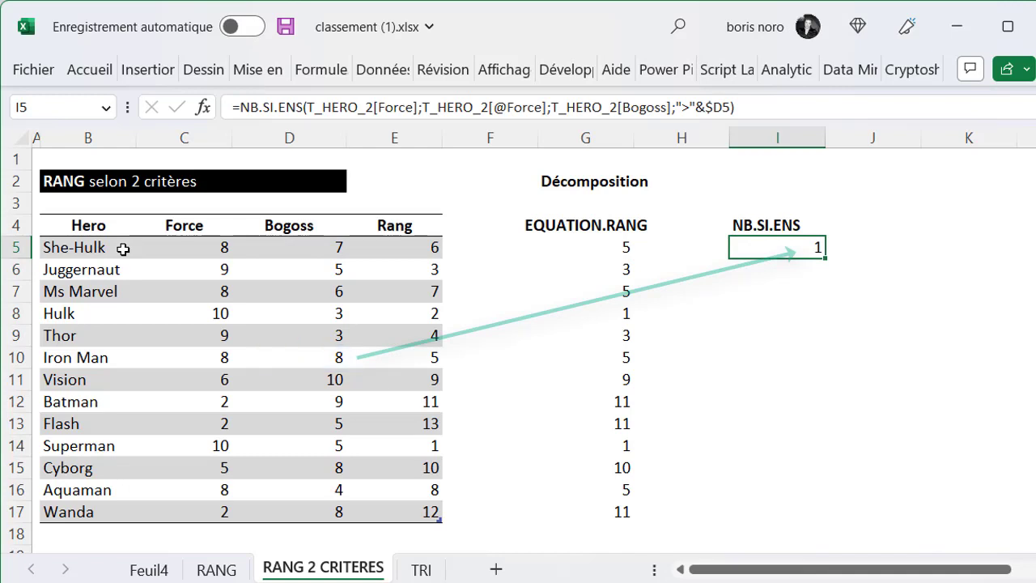
key("Left")
key("Left")
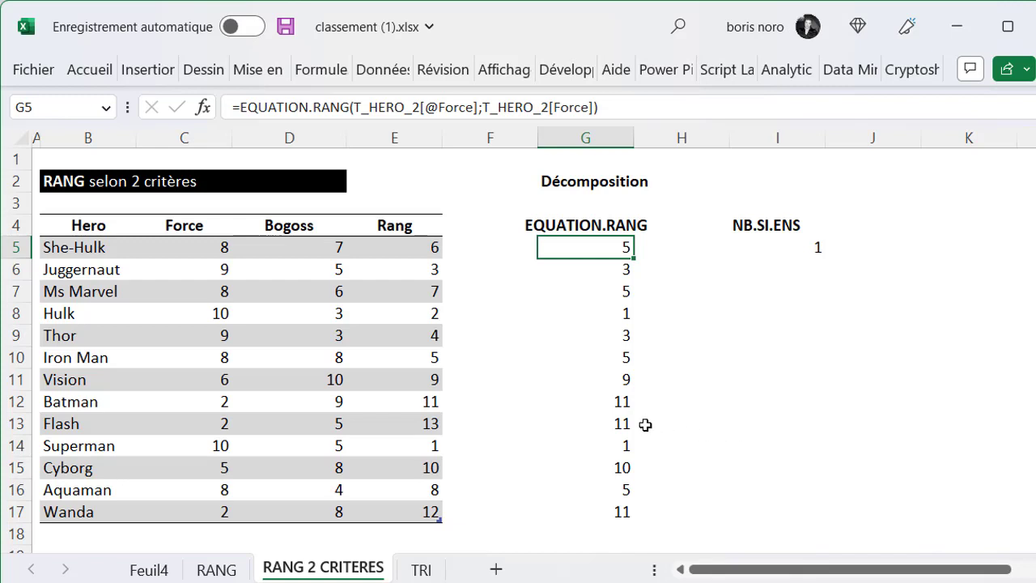
left_click(587, 359)
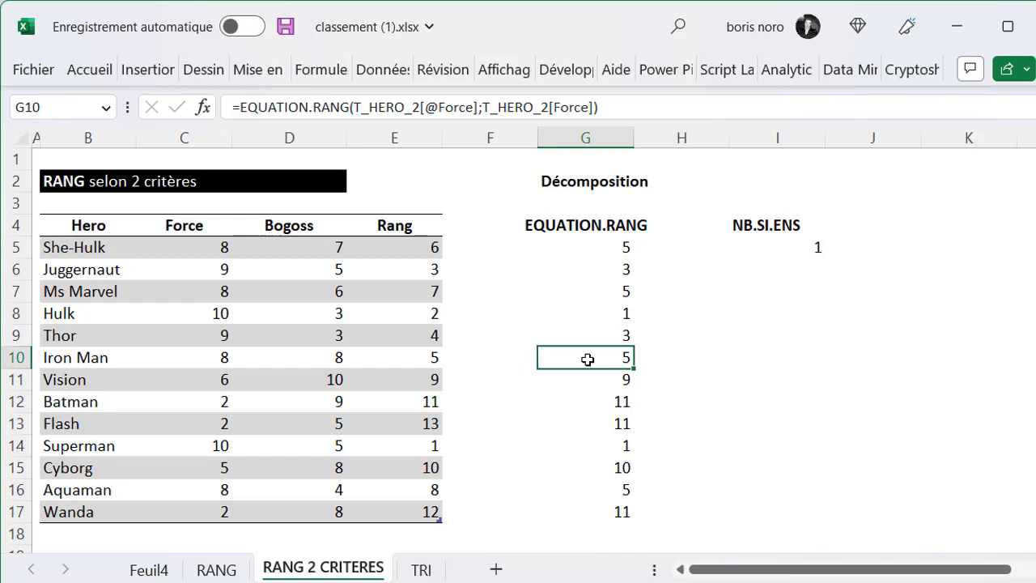
left_click(587, 247)
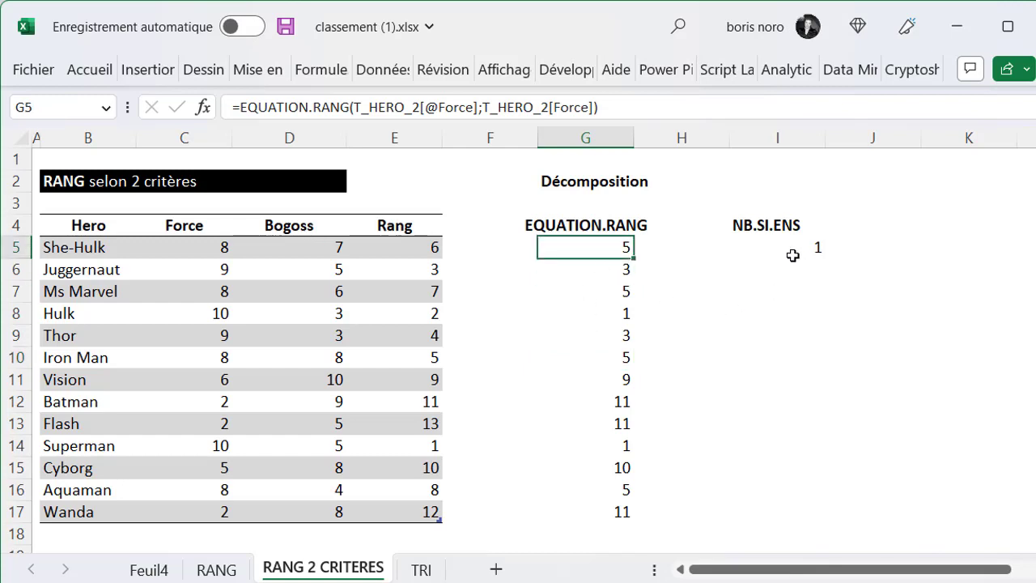
left_click(792, 245)
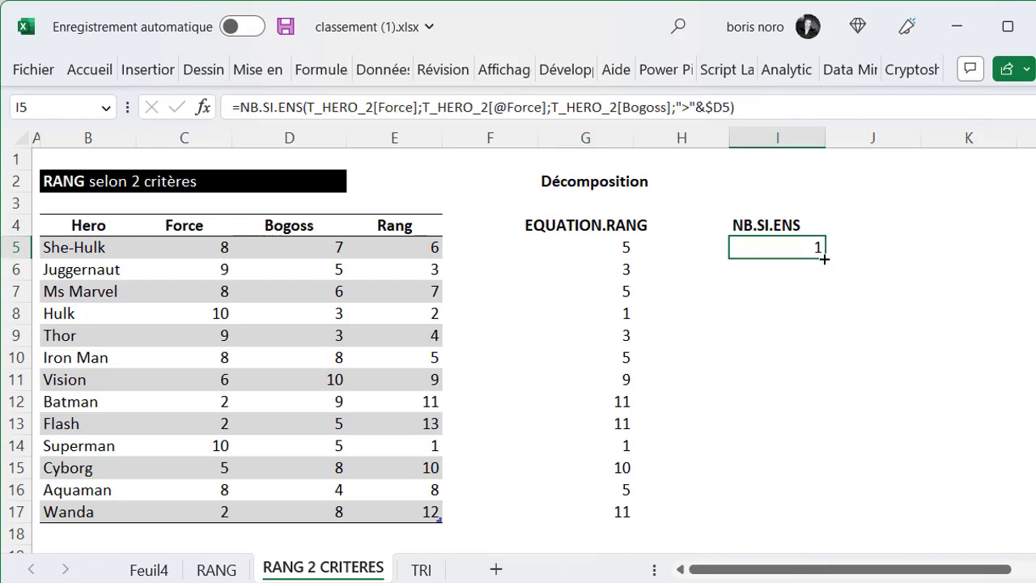
left_click_drag(825, 258, 814, 518)
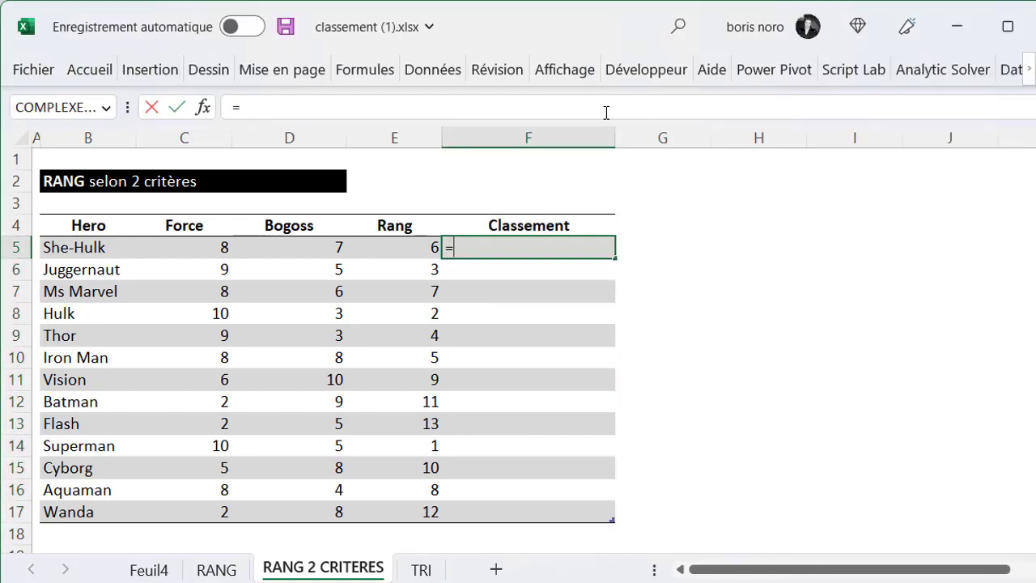
left_click_drag(610, 123, 614, 204)
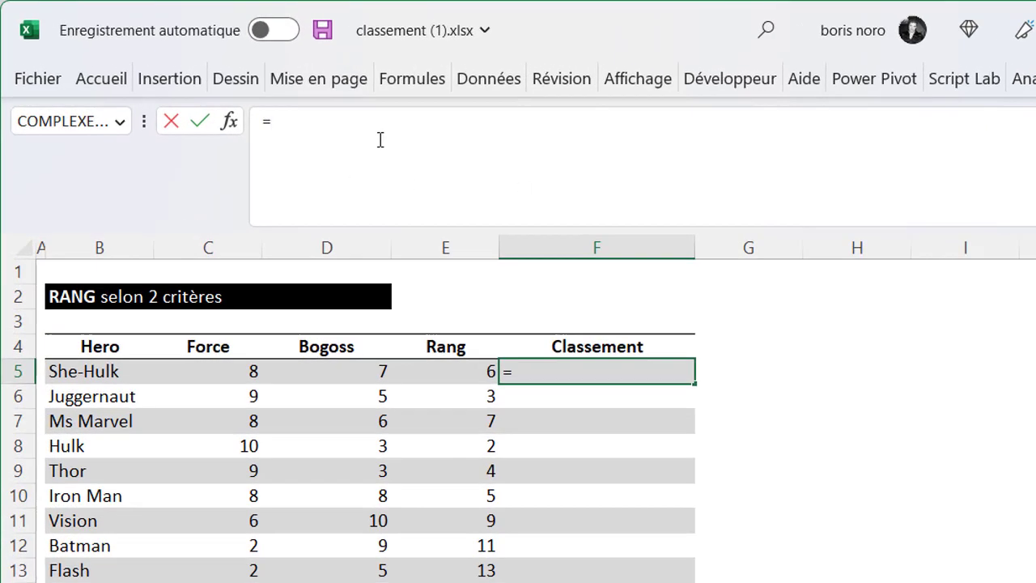
left_click(337, 124)
type("EQUATION.RANG(")
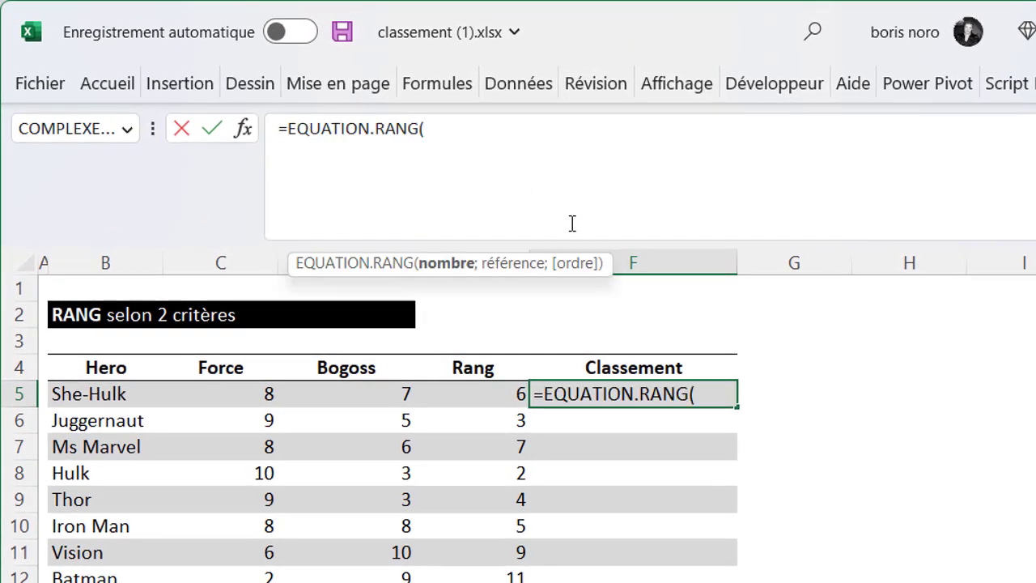
left_click(228, 394)
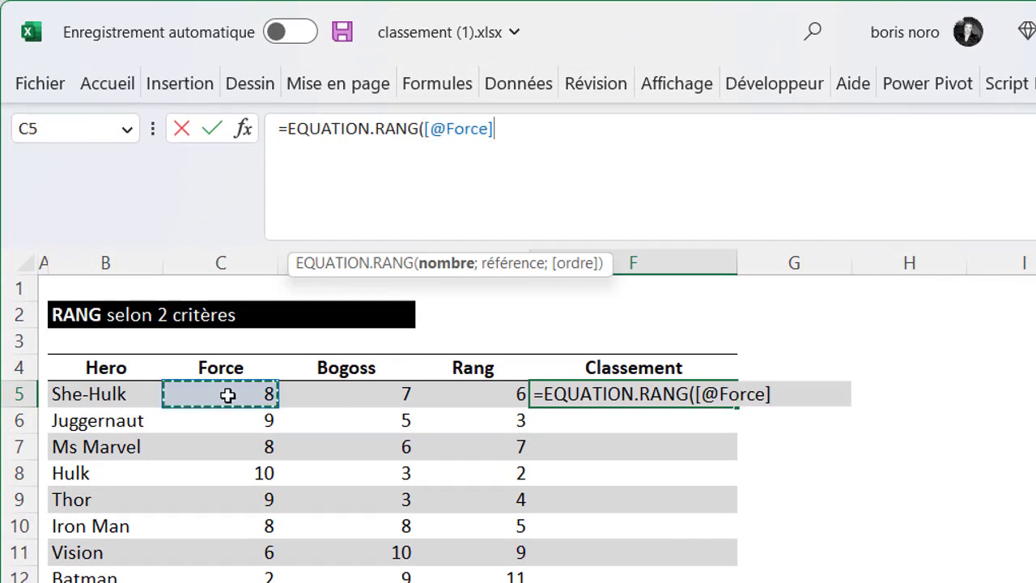
type(";")
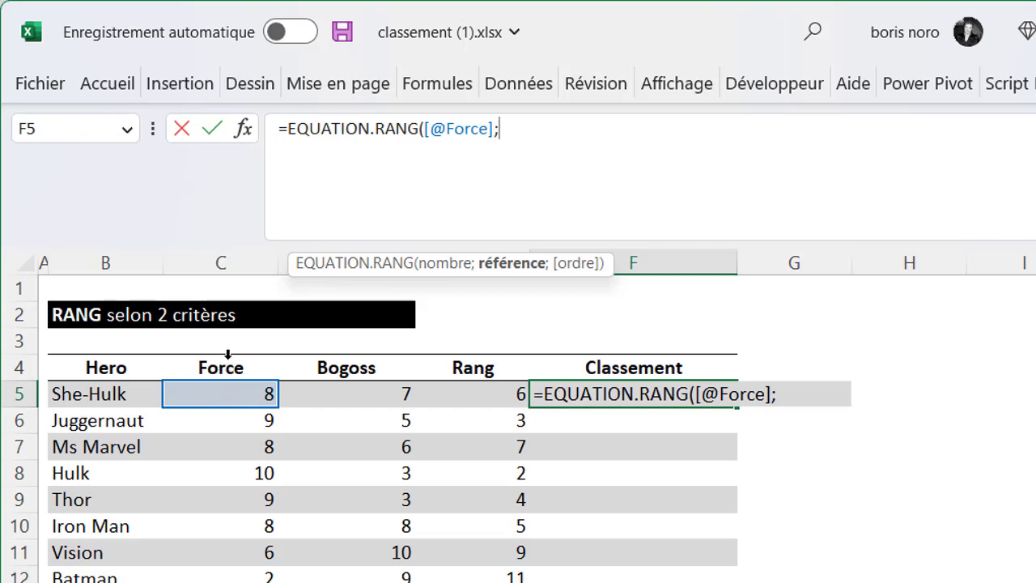
left_click(228, 356)
type(")")
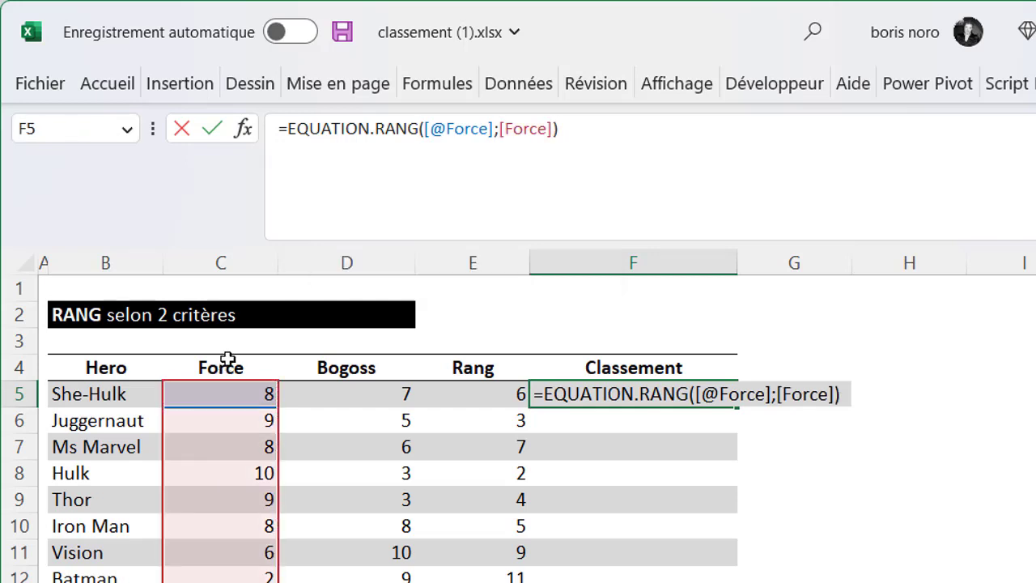
key("Return")
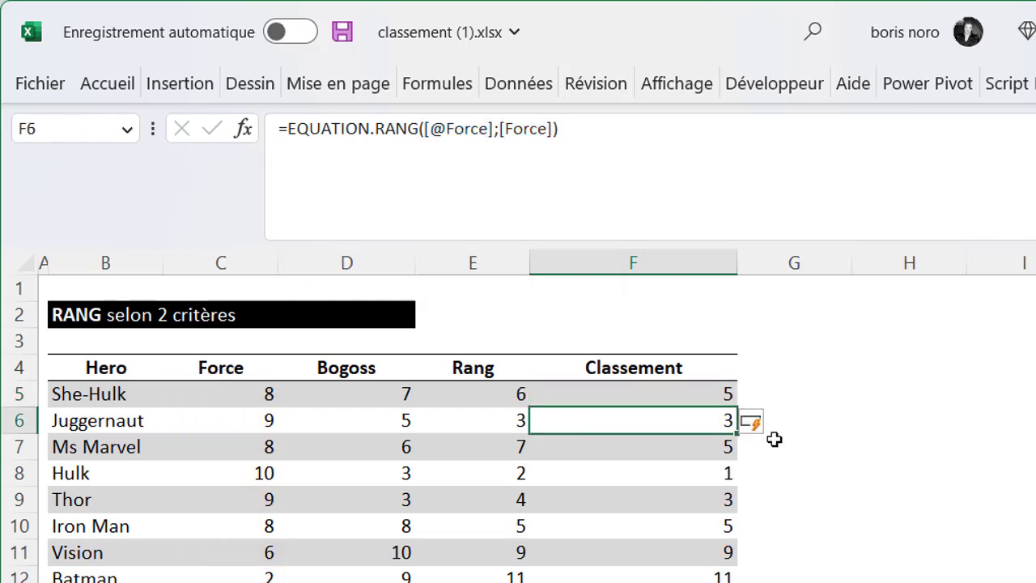
key("Up")
left_click(620, 140)
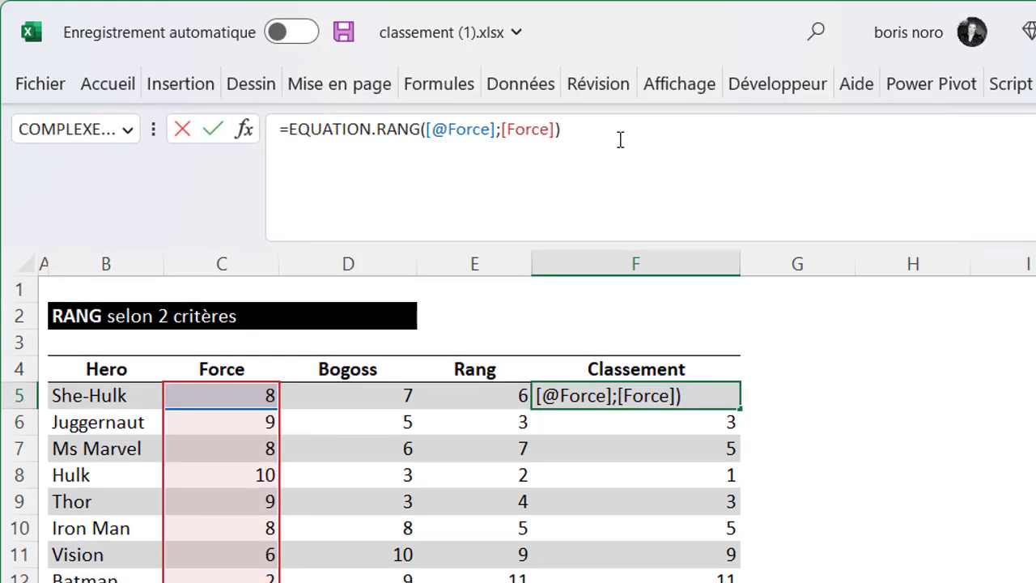
type("+")
key("alt+Return")
type("NB.SI.ENS(")
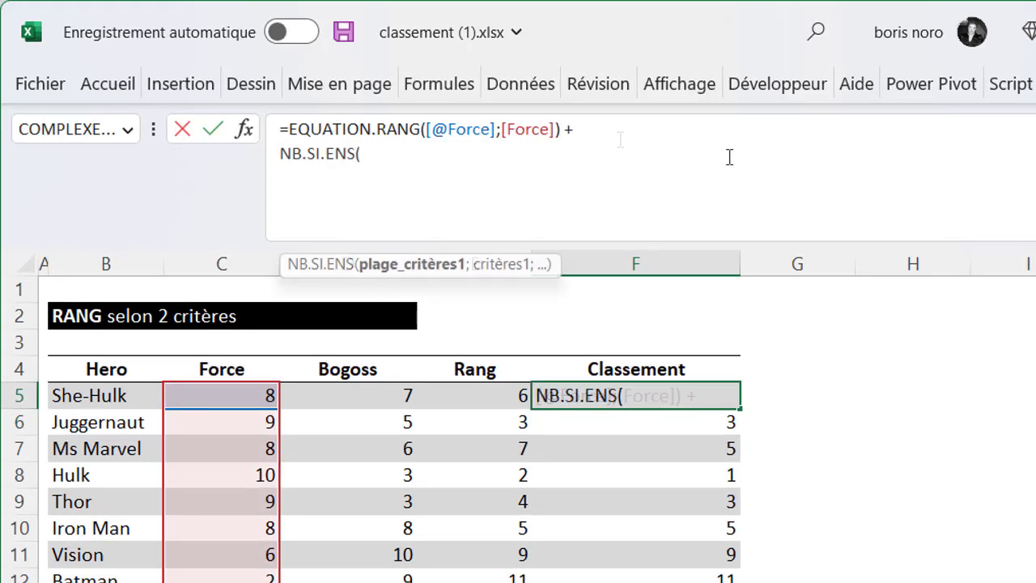
left_click(235, 359)
type(";")
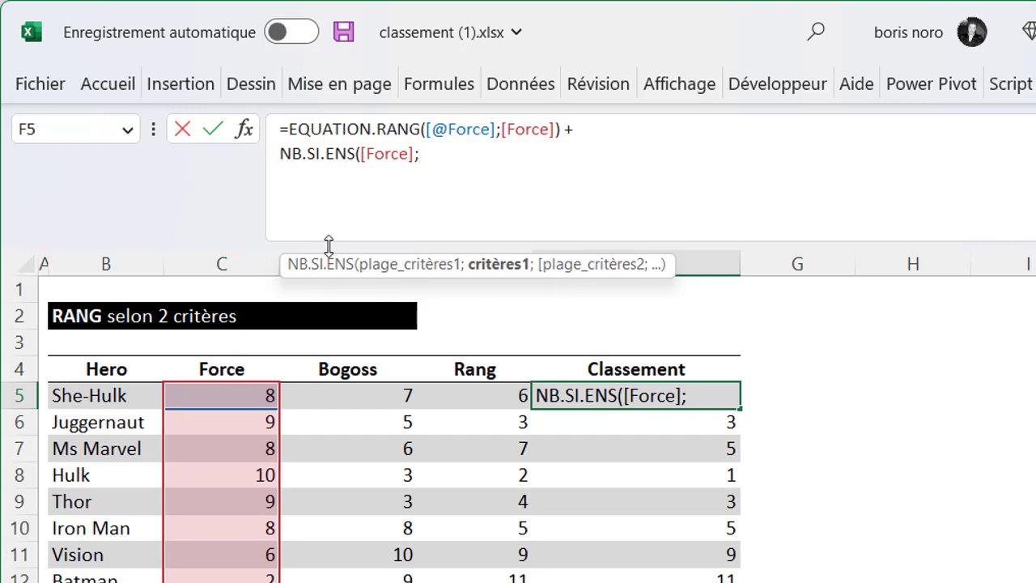
left_click(224, 399)
type(";")
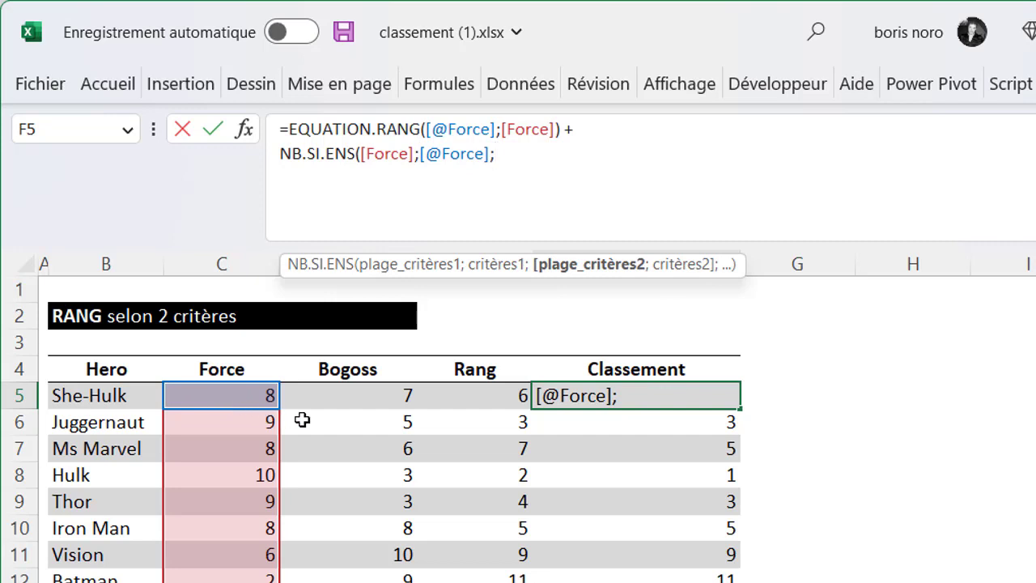
left_click(350, 357)
type(";")
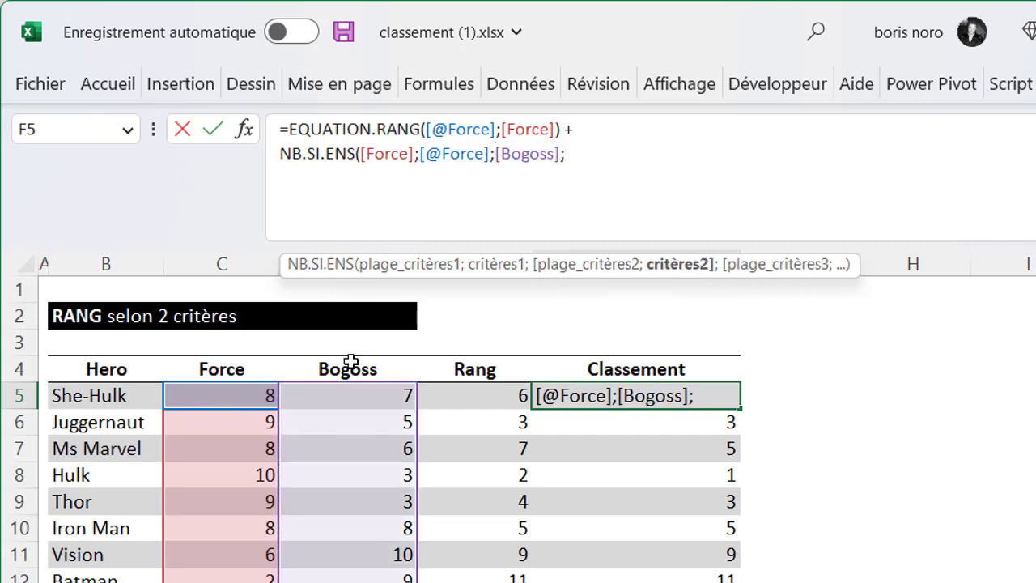
type("\"")
type(">\"&")
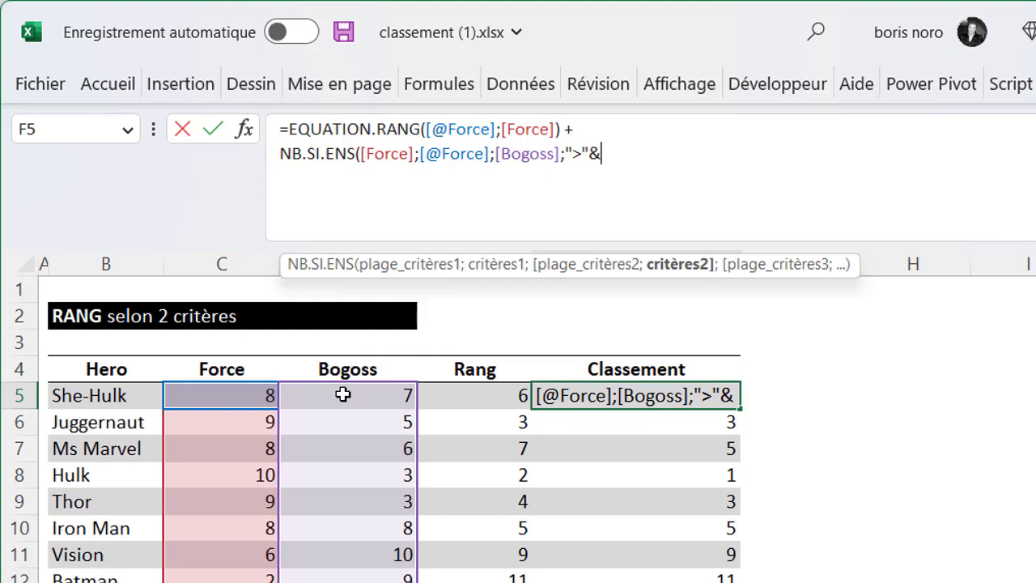
left_click(344, 395)
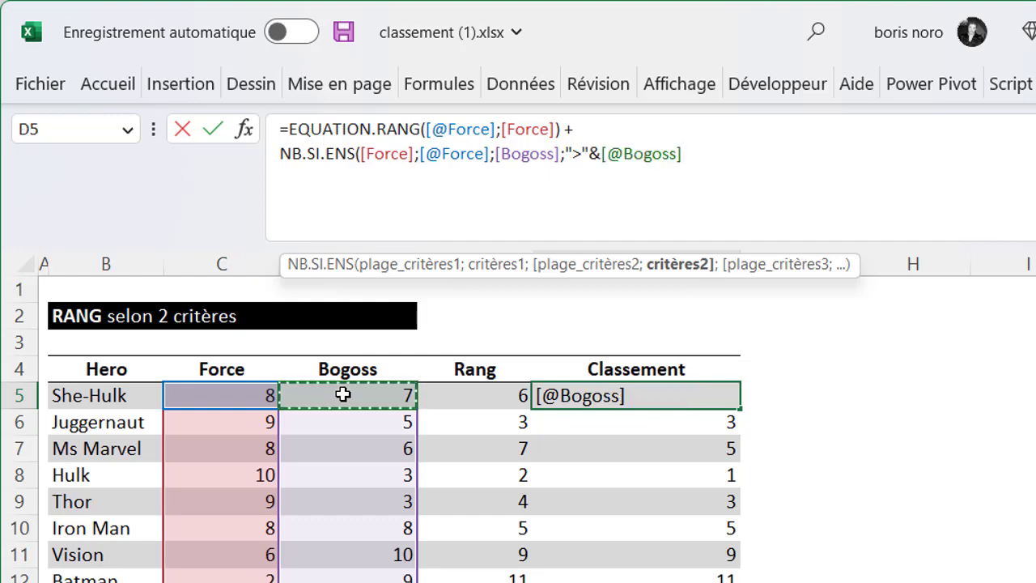
type(")")
key("Return")
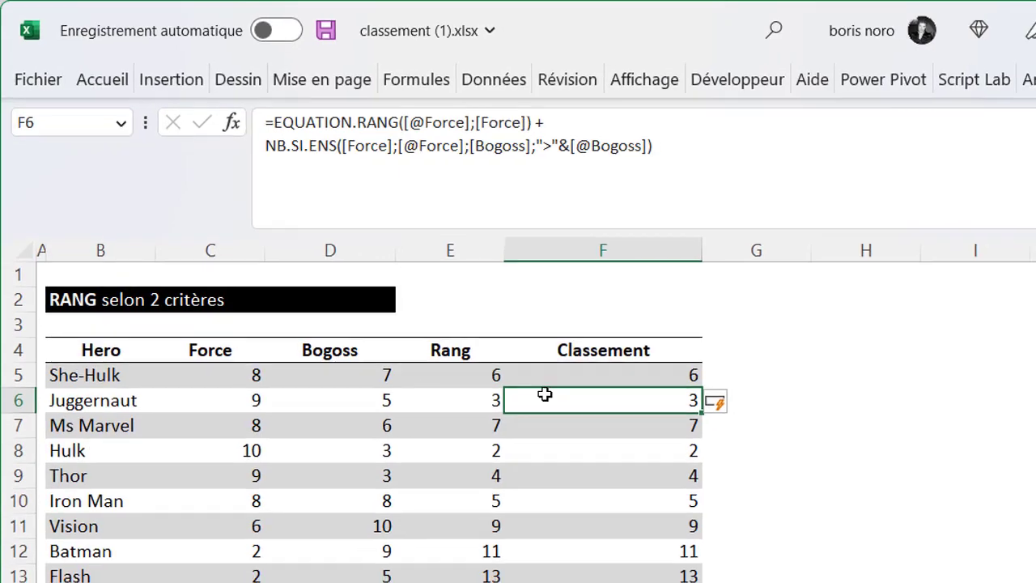
Step: Compare Force, Bogoss and Classement for Iron Man, She-Hulk, Superman and Hulk
left_click(545, 394)
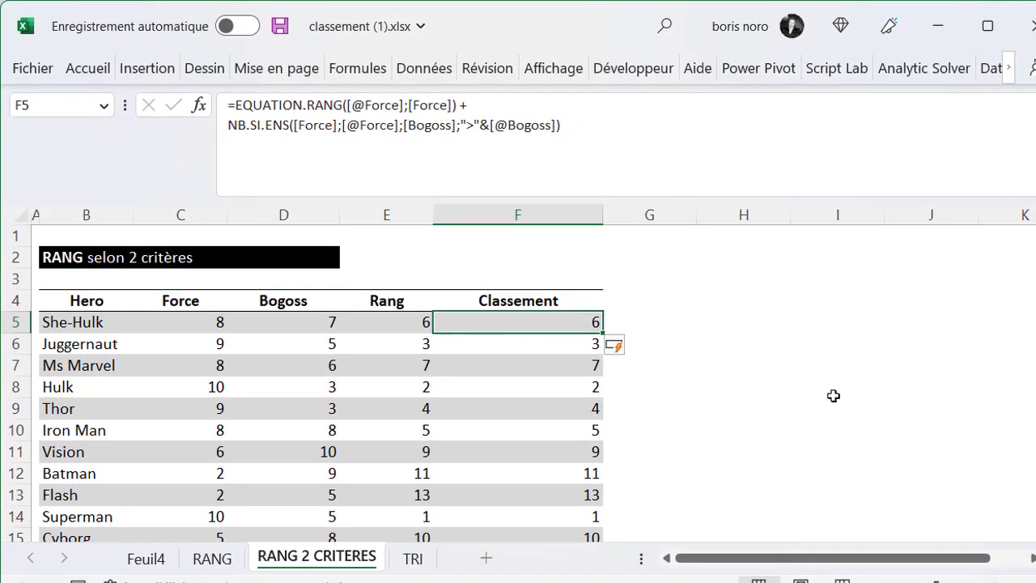
left_click(573, 434)
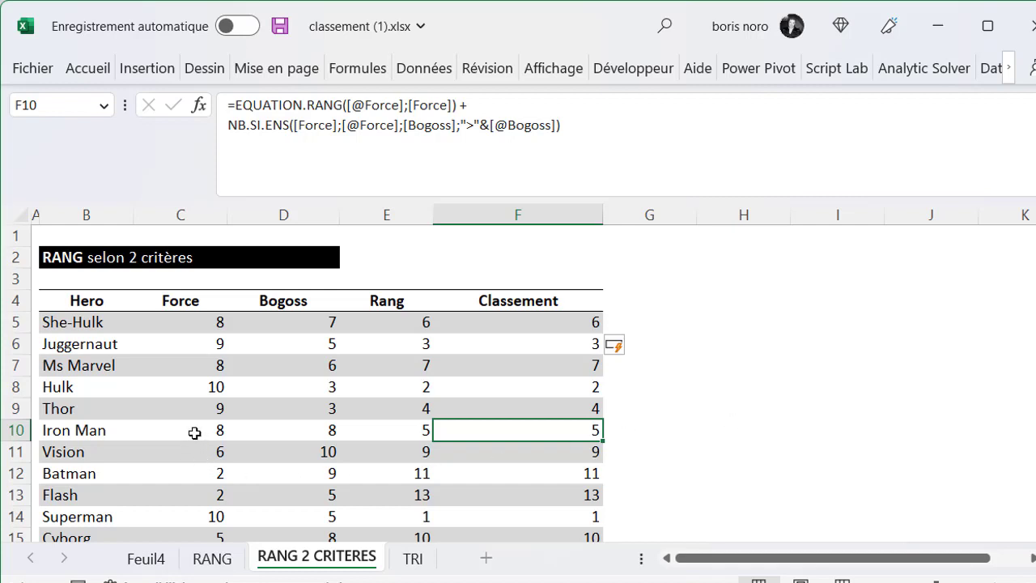
left_click(285, 432)
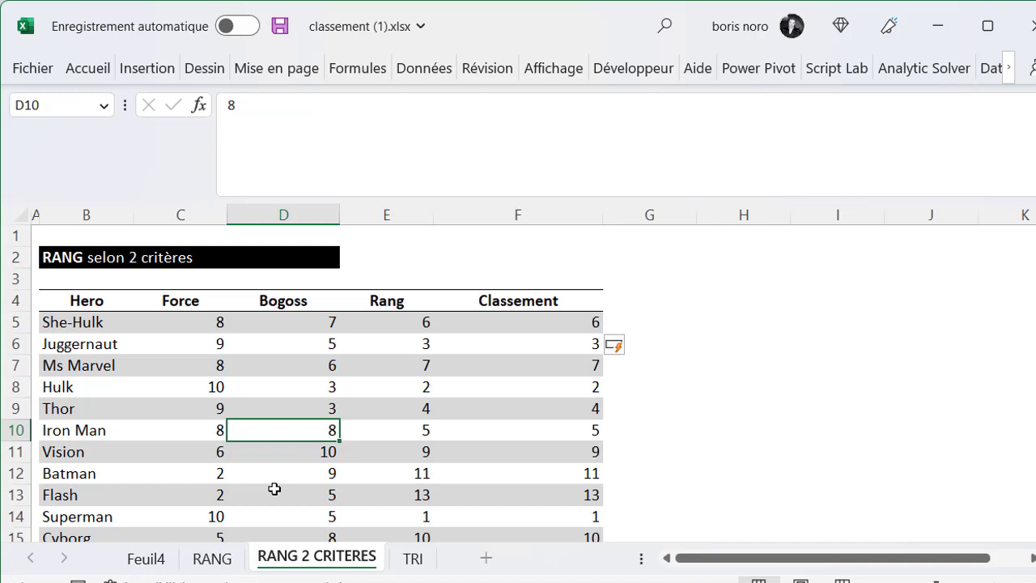
left_click(286, 325)
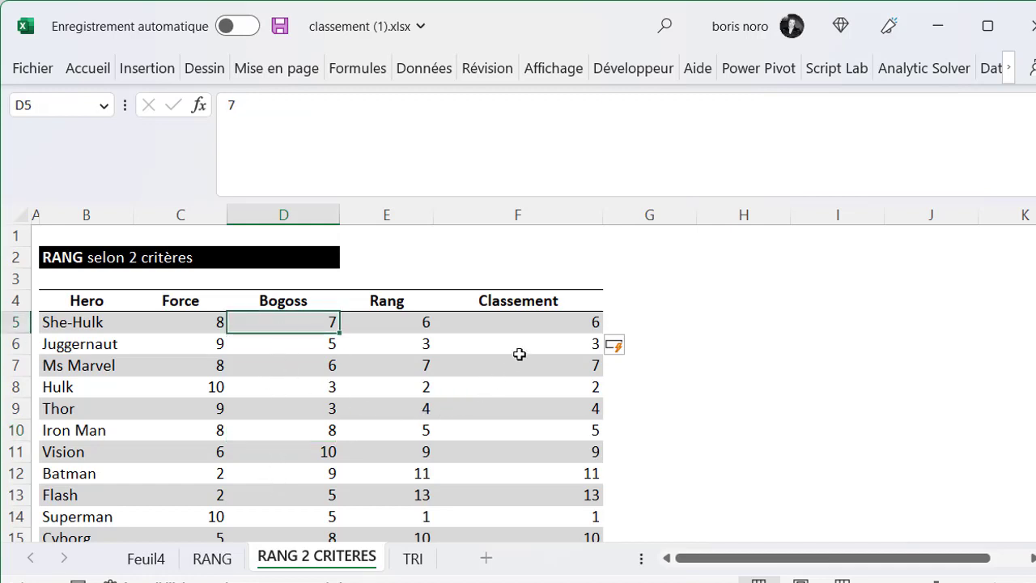
left_click(546, 322)
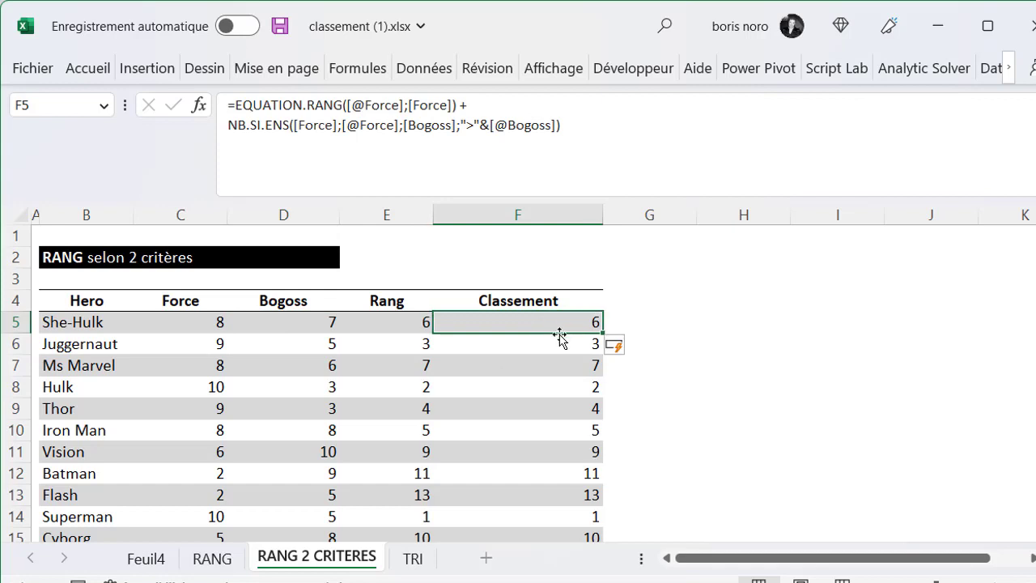
left_click(185, 517)
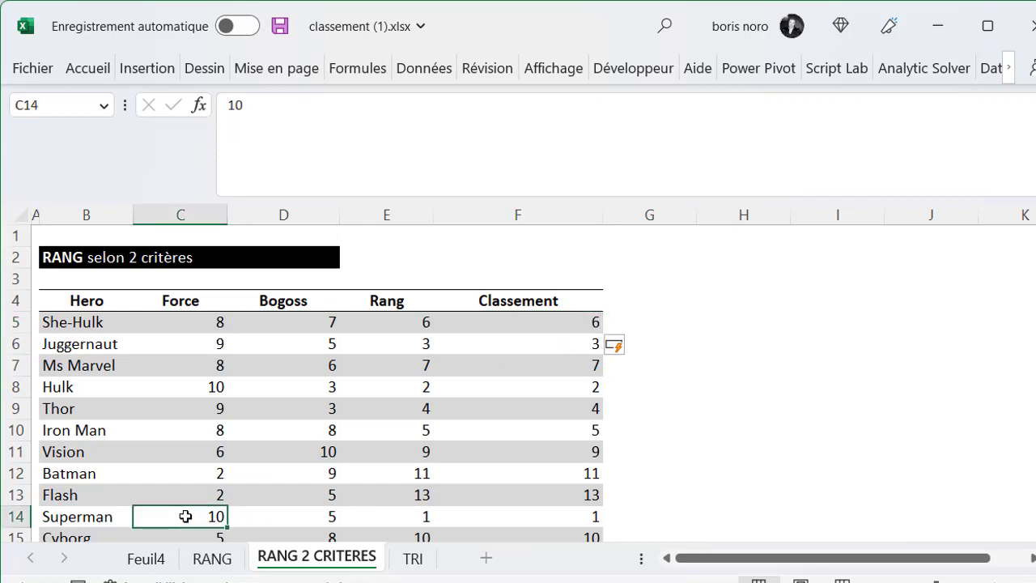
left_click(279, 520)
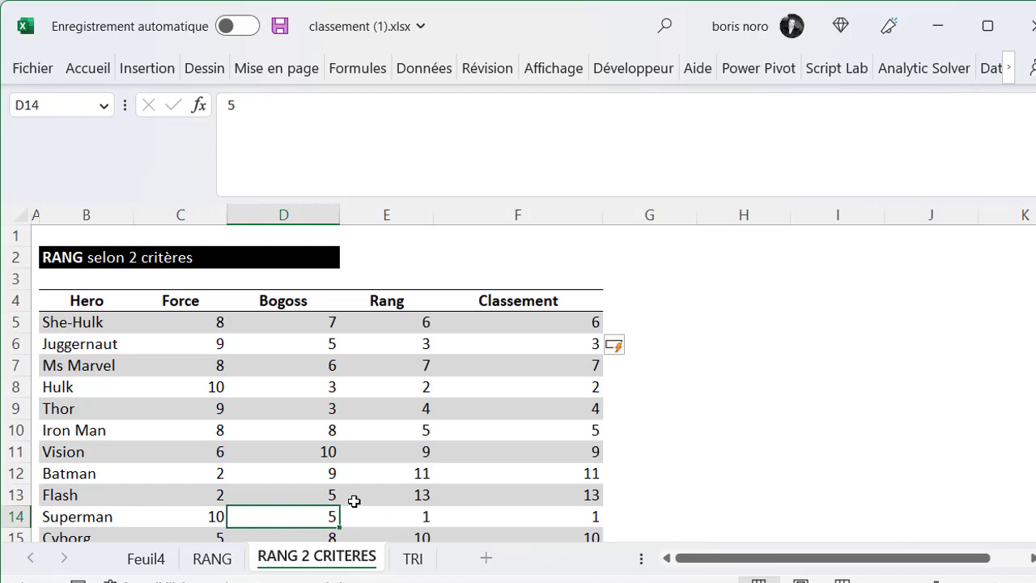
left_click(199, 387)
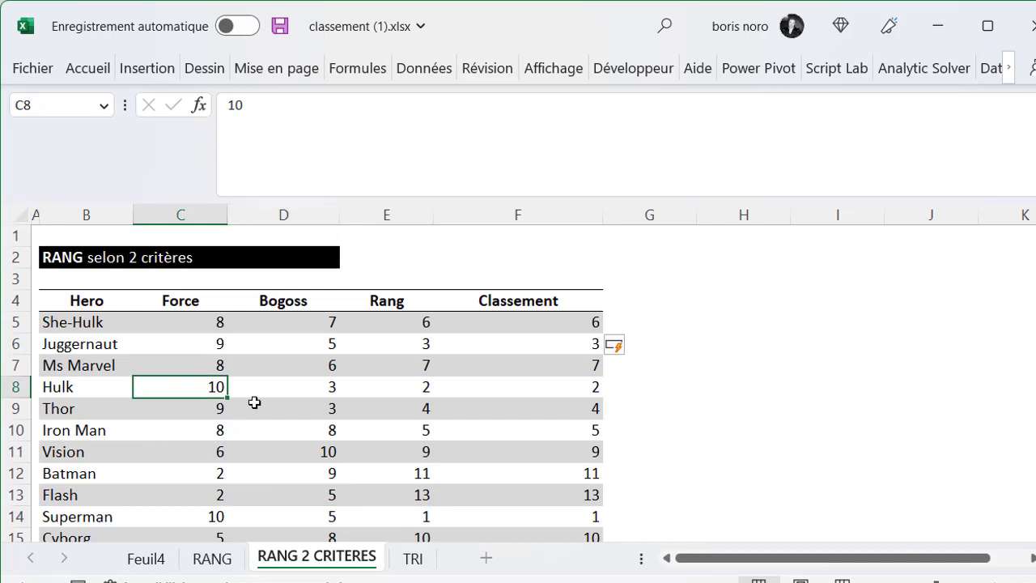
left_click(297, 387)
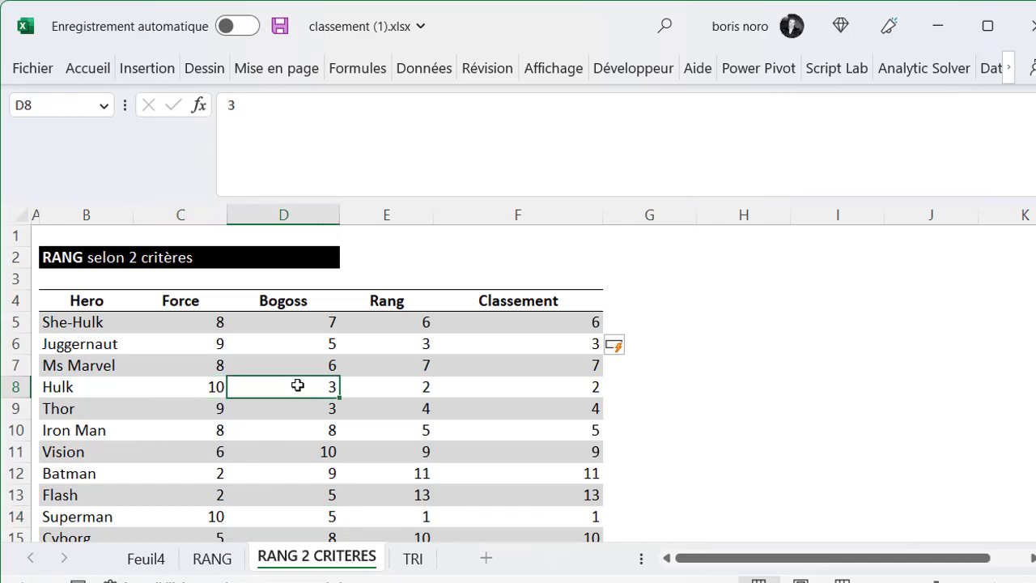
left_click(535, 392)
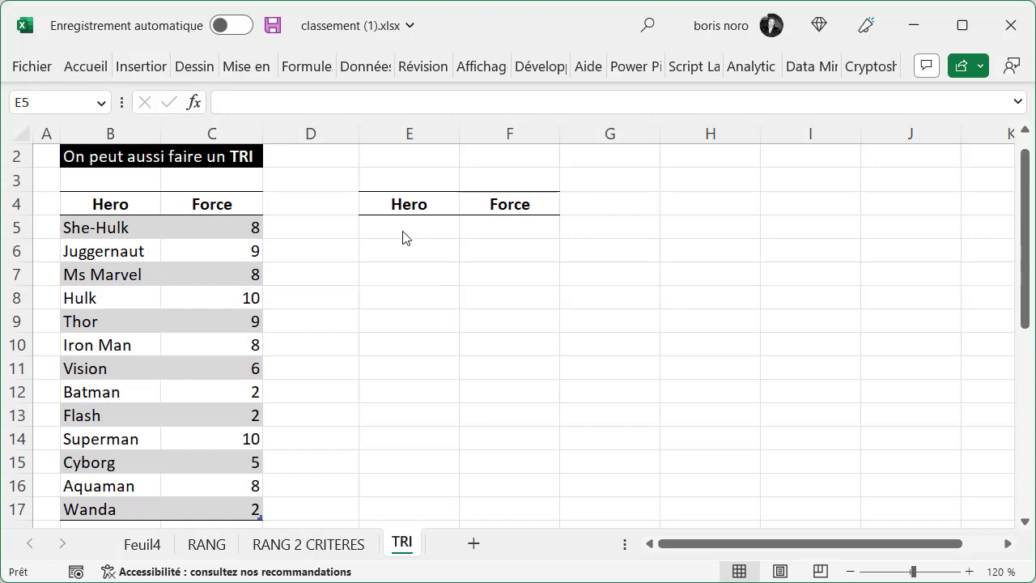
Step: Spill =TRIER(T_TRIER;2;-1) in E5, listing heroes by Force from Hulk and Superman down
scroll(405, 237, "up", 1)
type("=TRIER(")
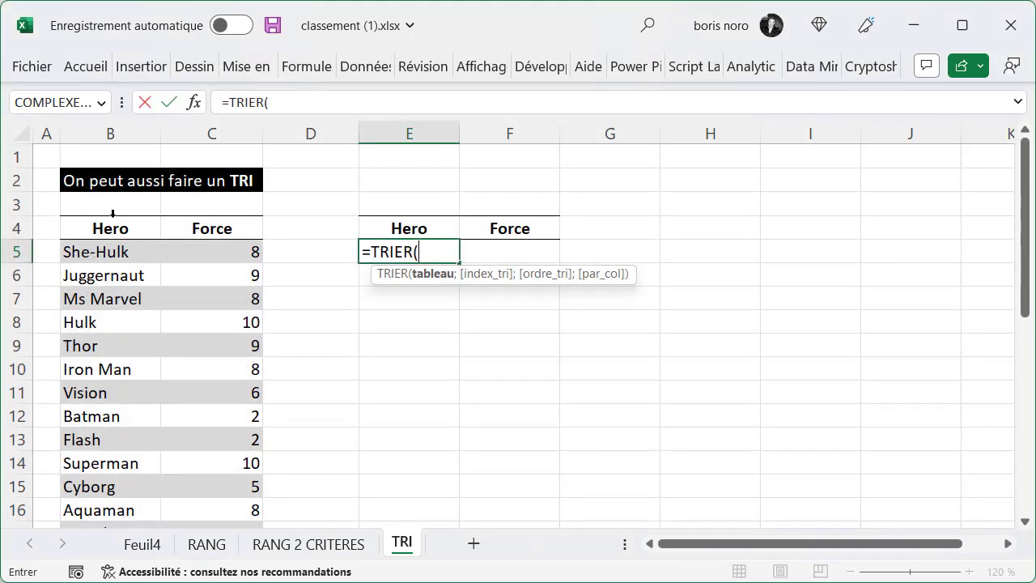
left_click(118, 217)
left_click_drag(118, 217, 183, 223)
type(";")
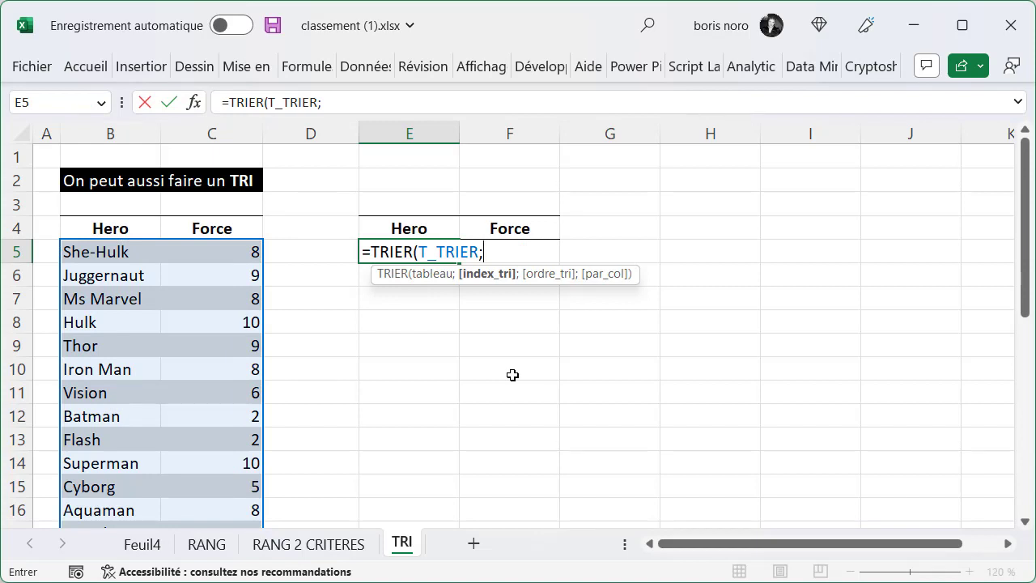
type("2")
type(";")
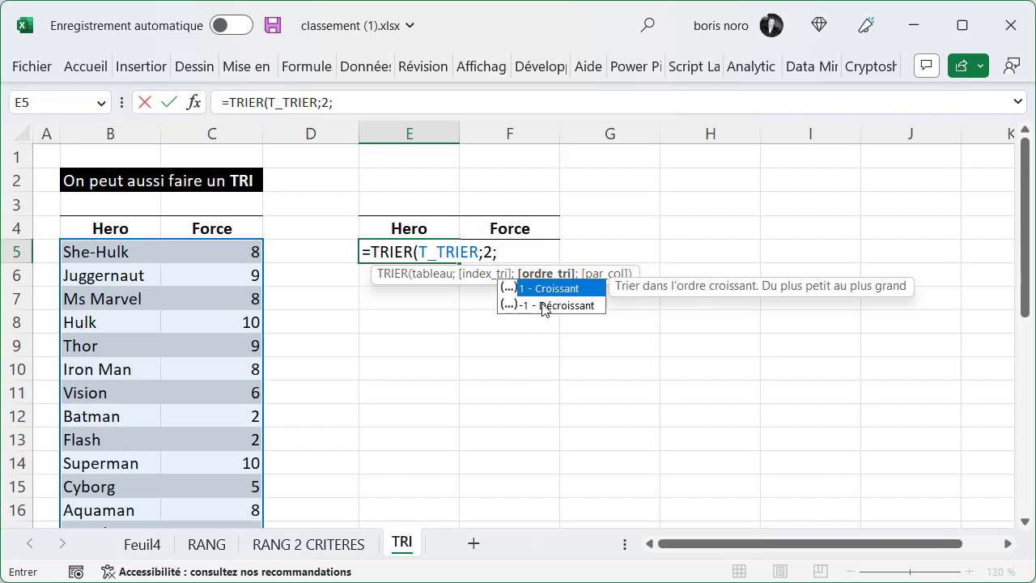
double_click(544, 307)
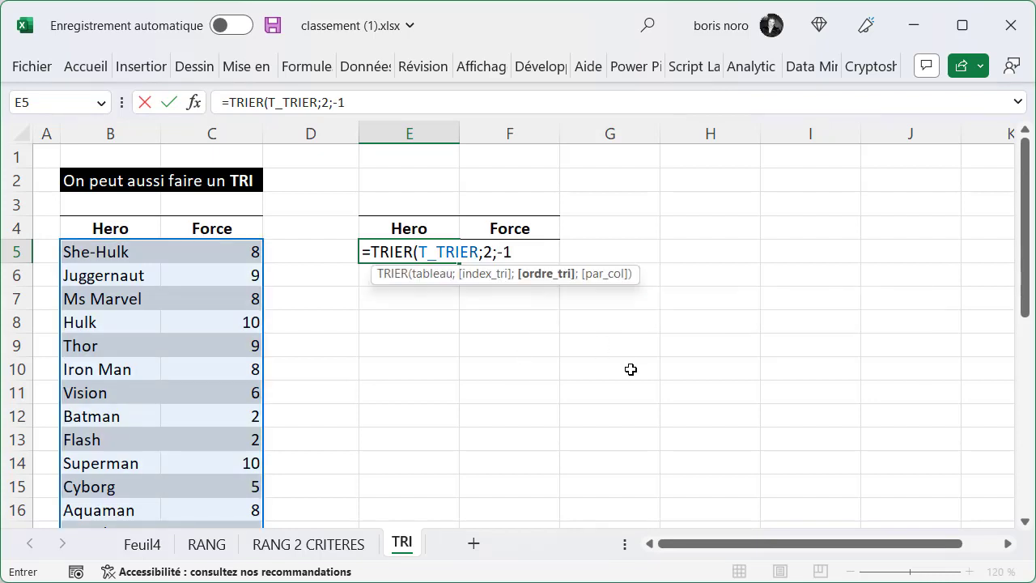
type(")")
key("Return")
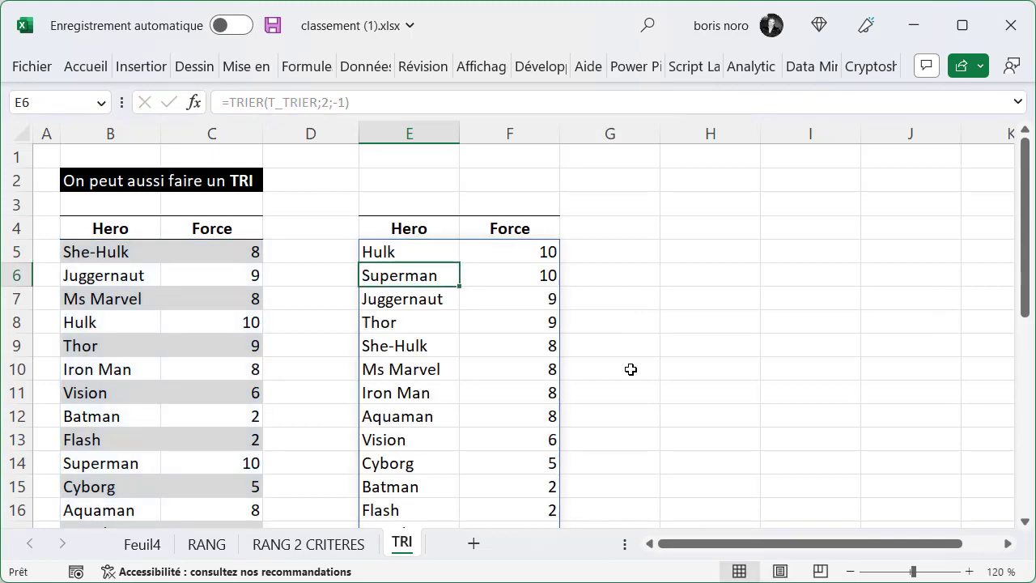
left_click(1025, 522)
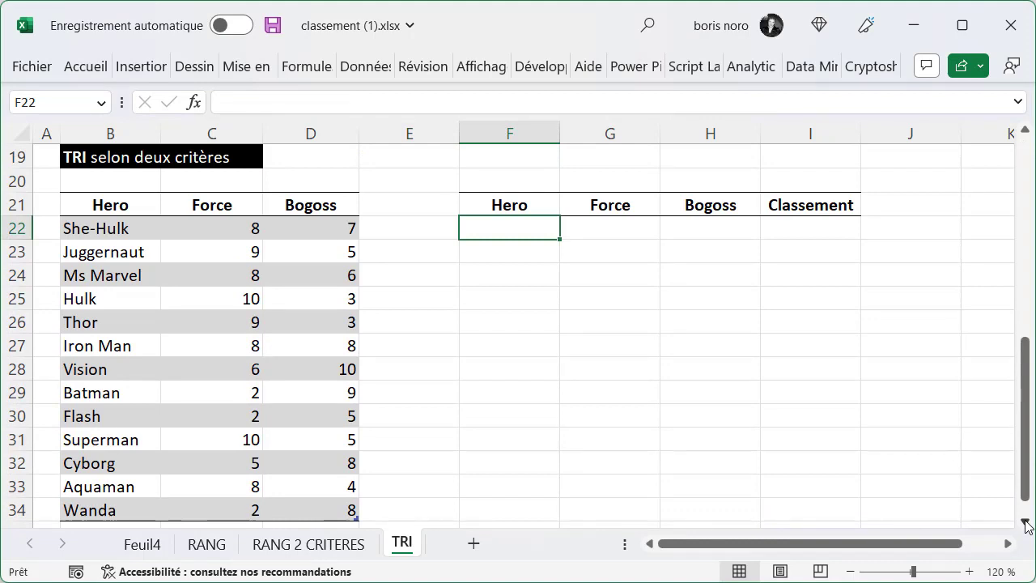
Step: Spill =TRIERPAR(T_TRIER2;T_TRIER2[Force];-1;T_TRIER2[Bogoss];-1) in F22, Superman first
type("=")
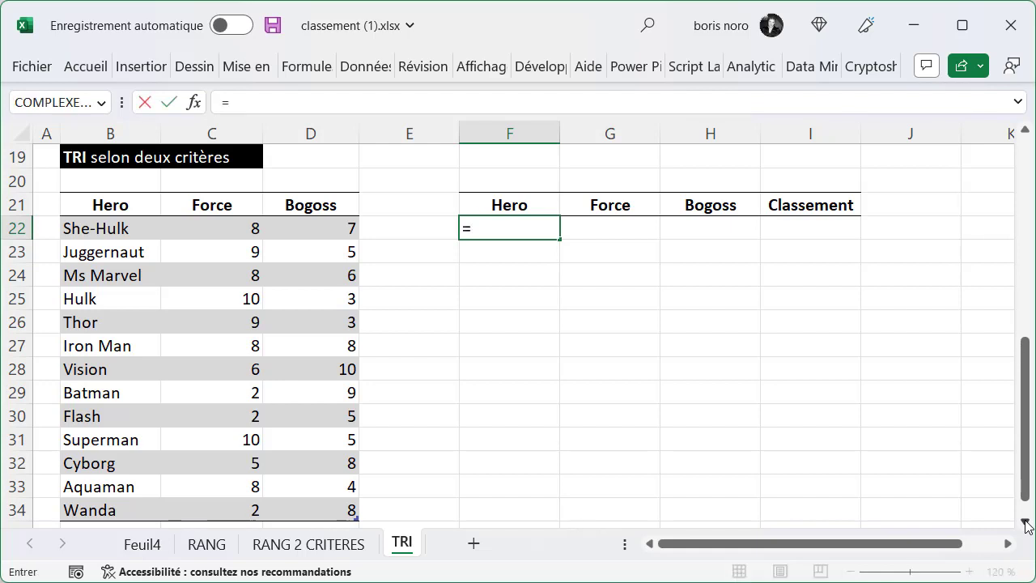
type("TRIERPAR(")
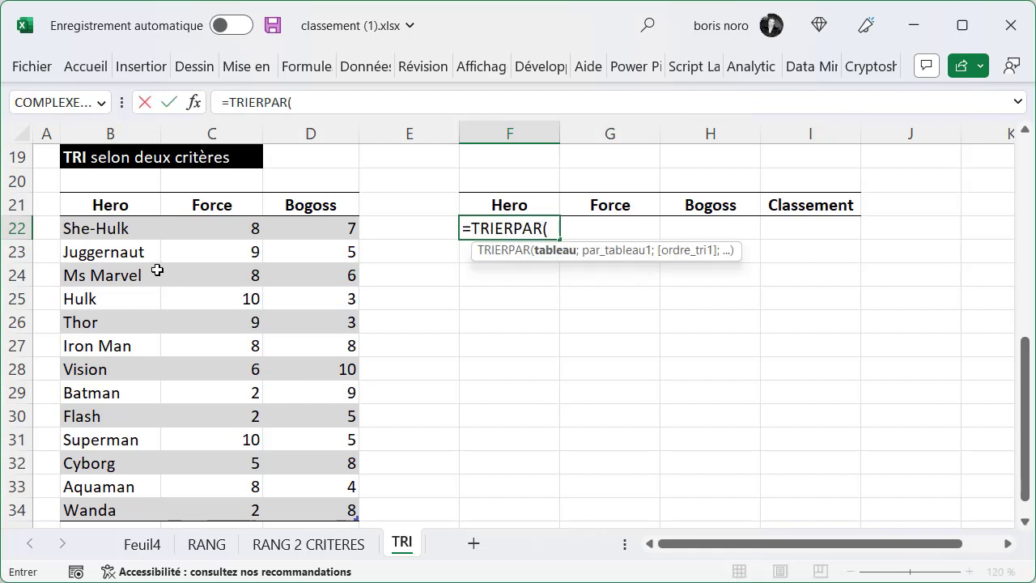
left_click(118, 194)
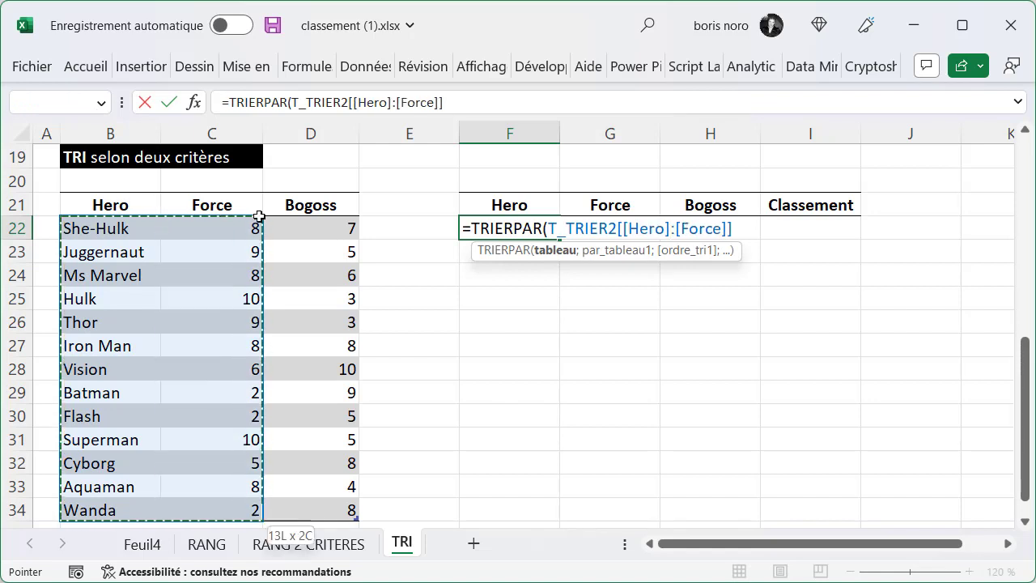
left_click_drag(118, 194, 275, 214)
type(";")
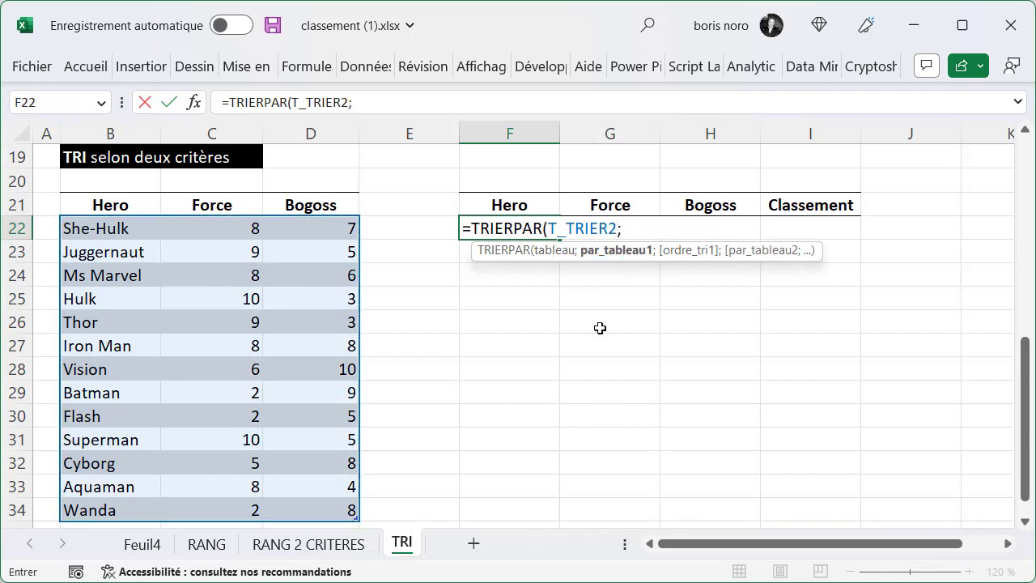
left_click(209, 192)
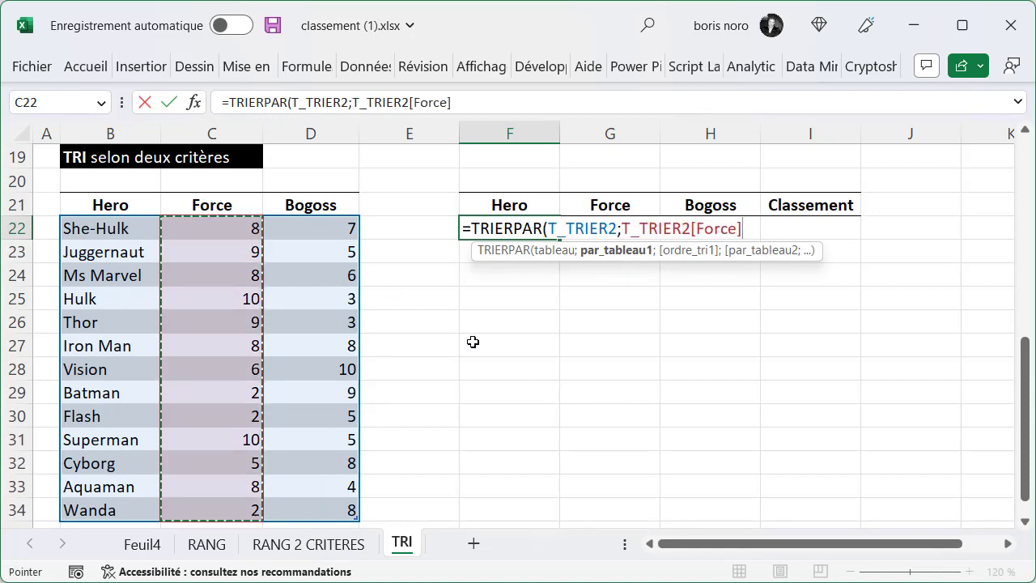
type(";")
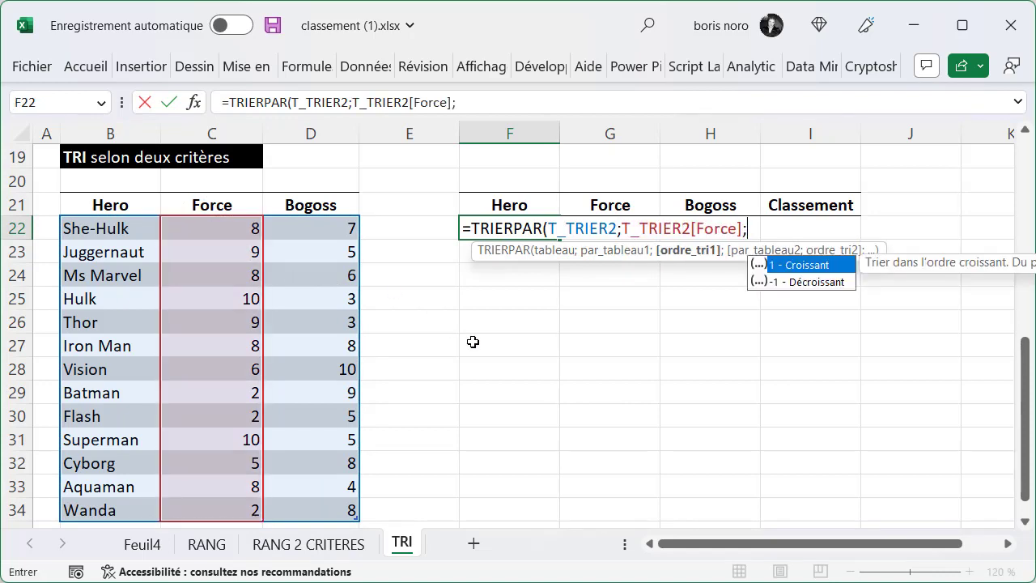
type("-1;")
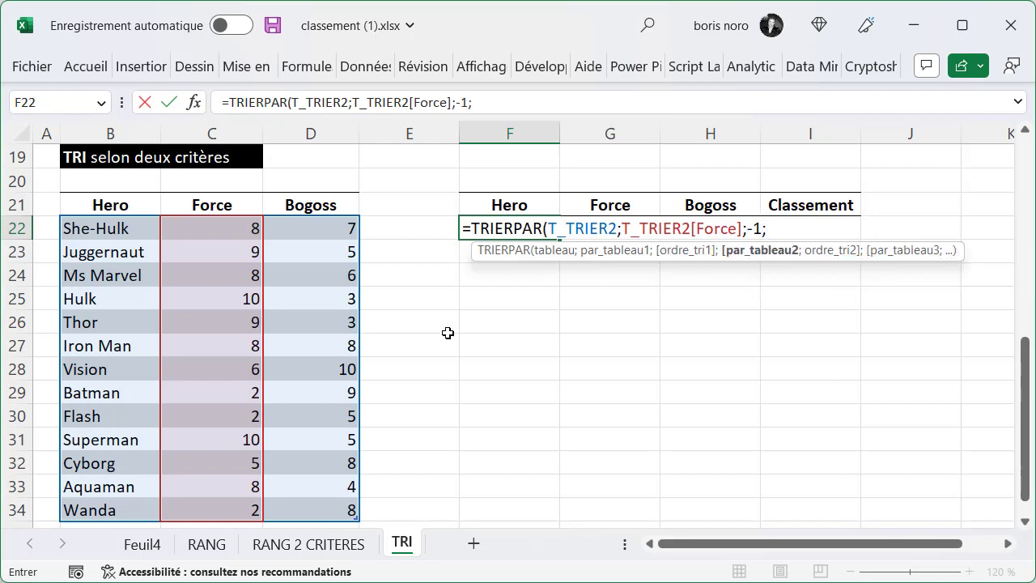
left_click(321, 195)
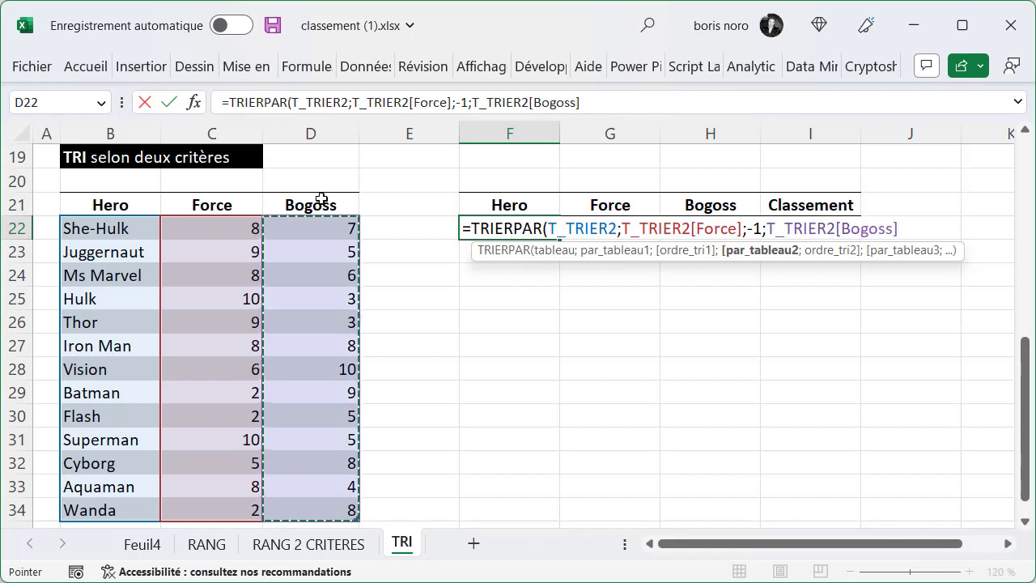
type(";")
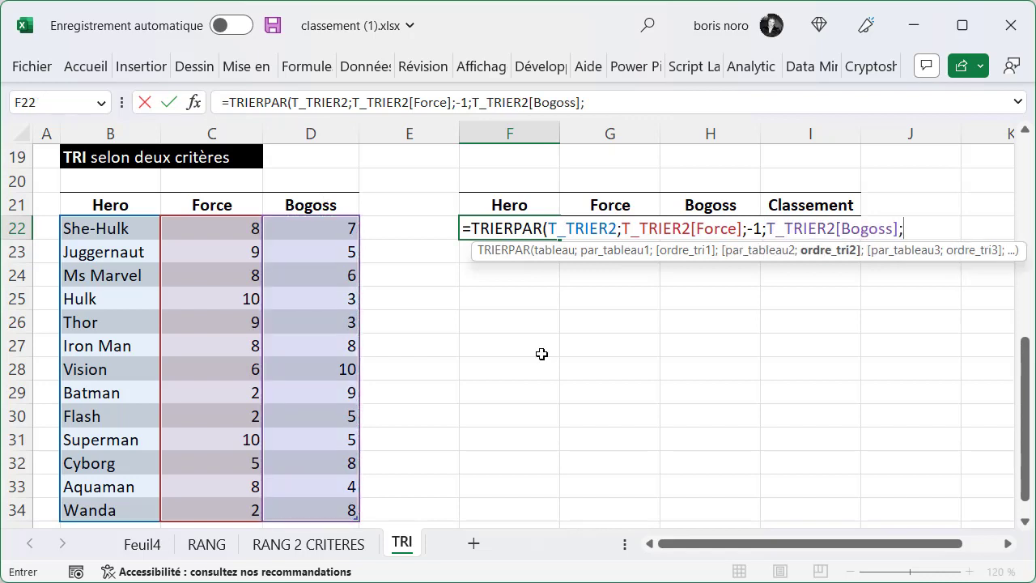
type("-1")
type(")")
key("Return")
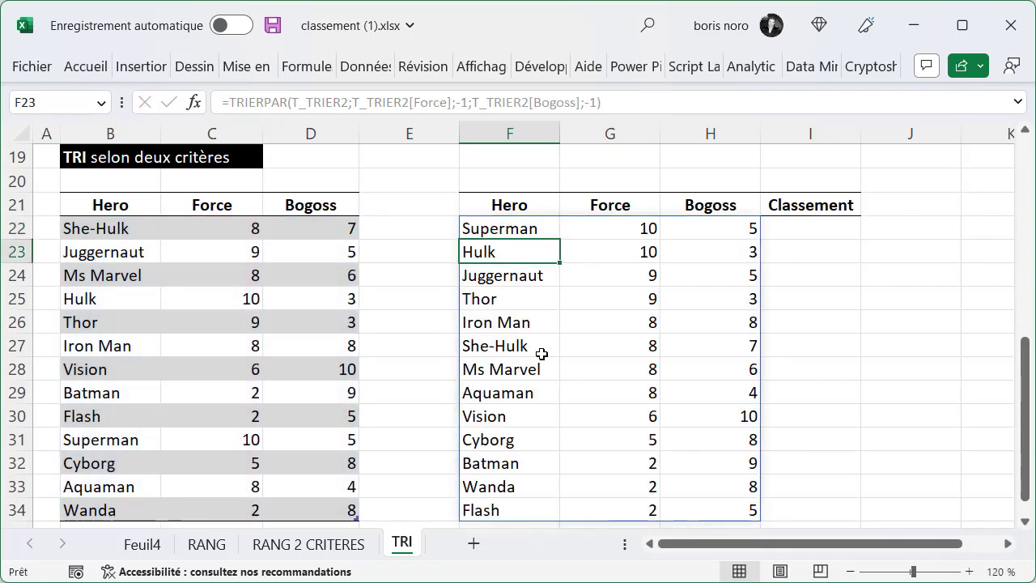
left_click(809, 228)
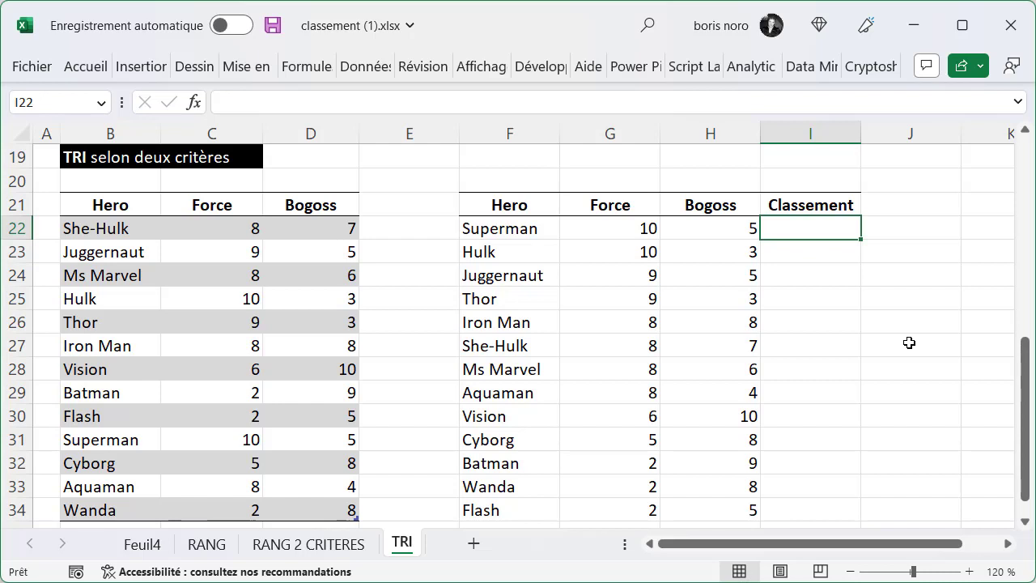
Step: In I22, count the heroes with =NBVAL(T_TRIER2[Hero])
type("=")
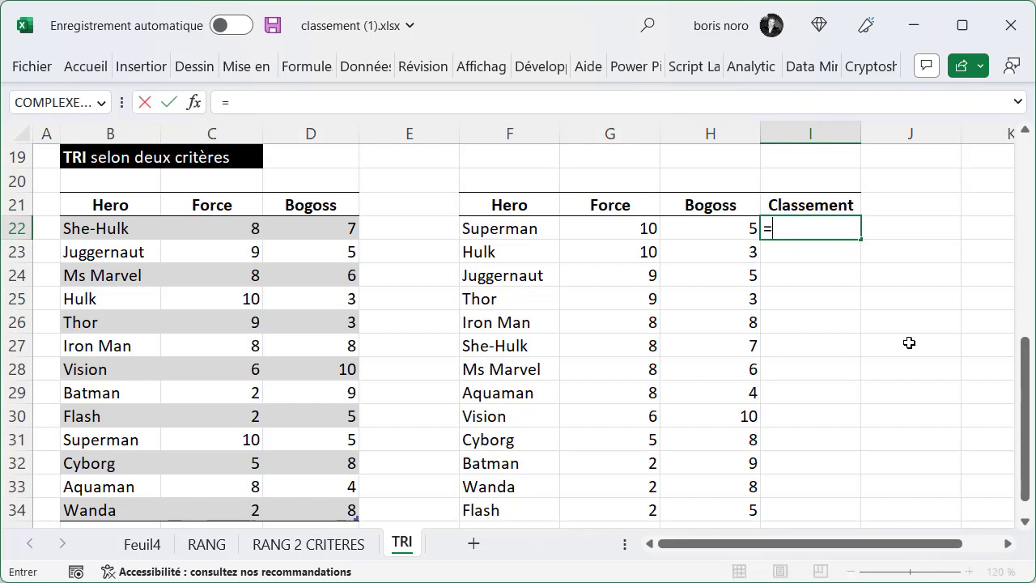
type("nbv")
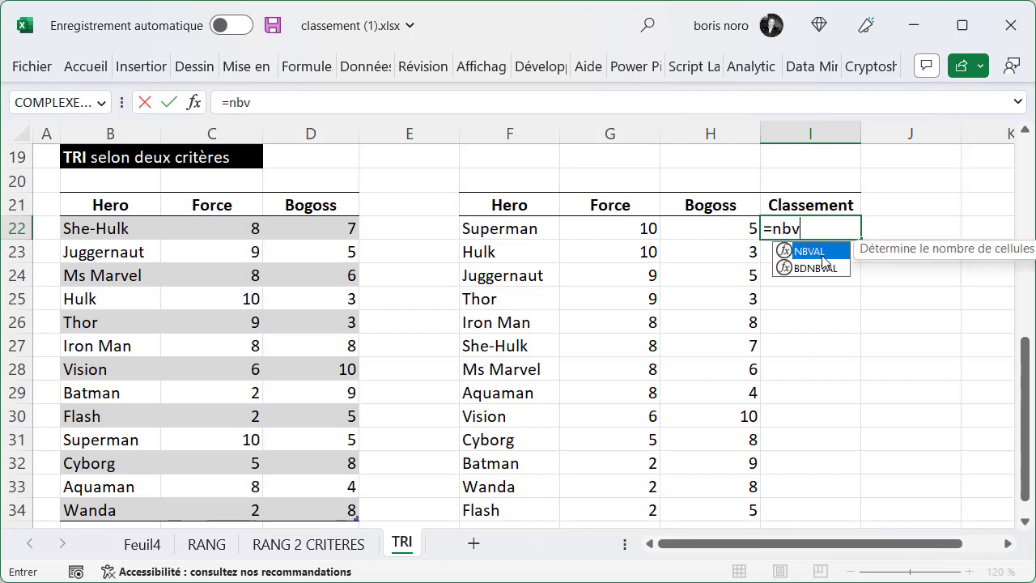
double_click(822, 253)
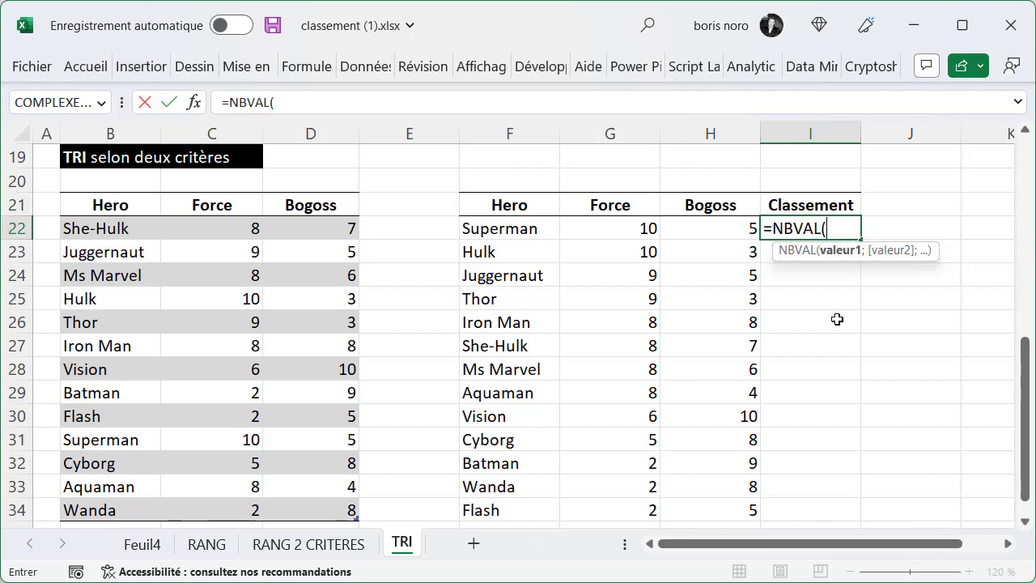
left_click(101, 195)
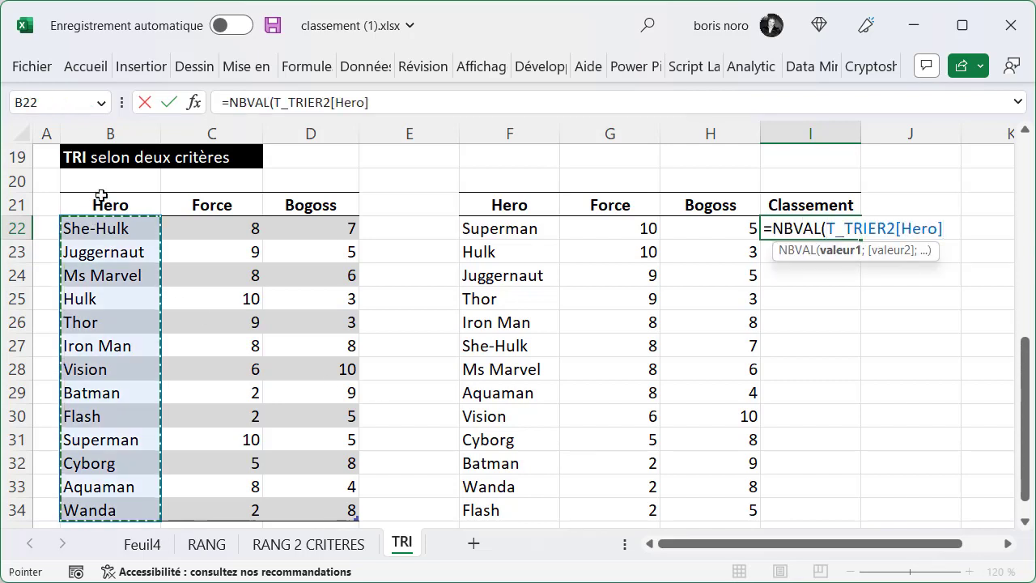
type(")")
key("Return")
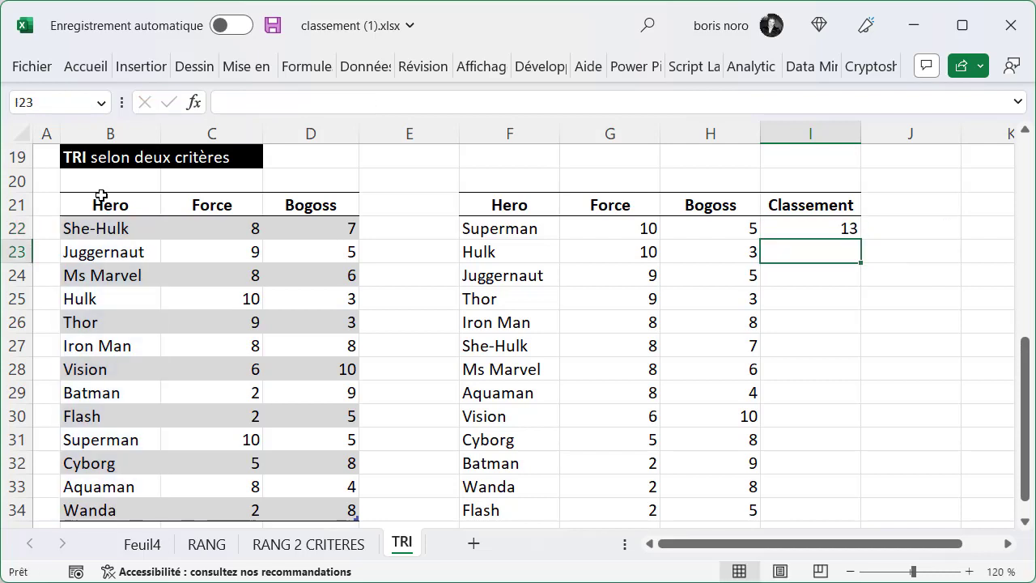
Step: Wrap the I22 count in SEQUENCE so the numbers 1 to 13 spill down
left_click(810, 233)
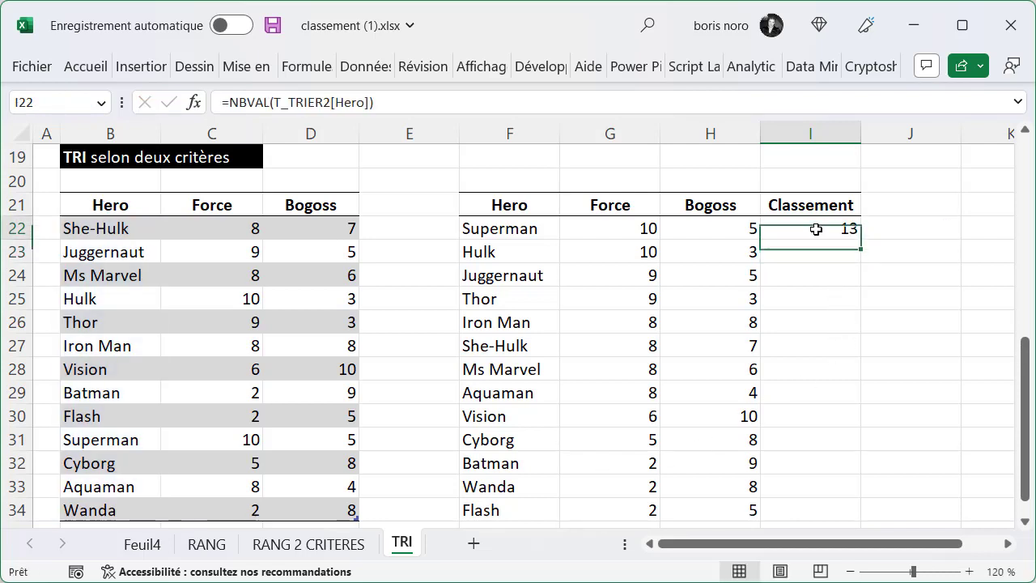
double_click(807, 229)
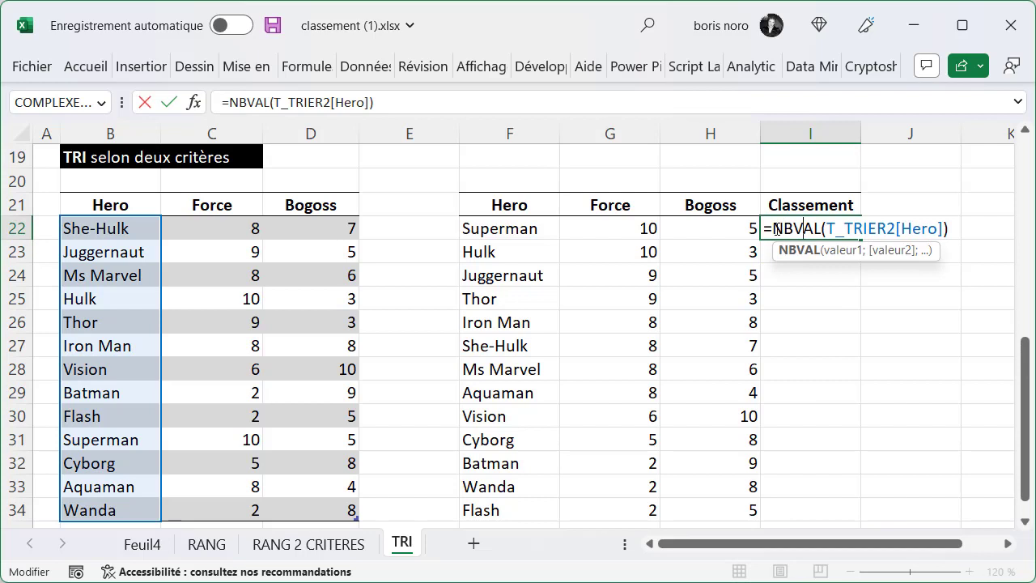
left_click(775, 229)
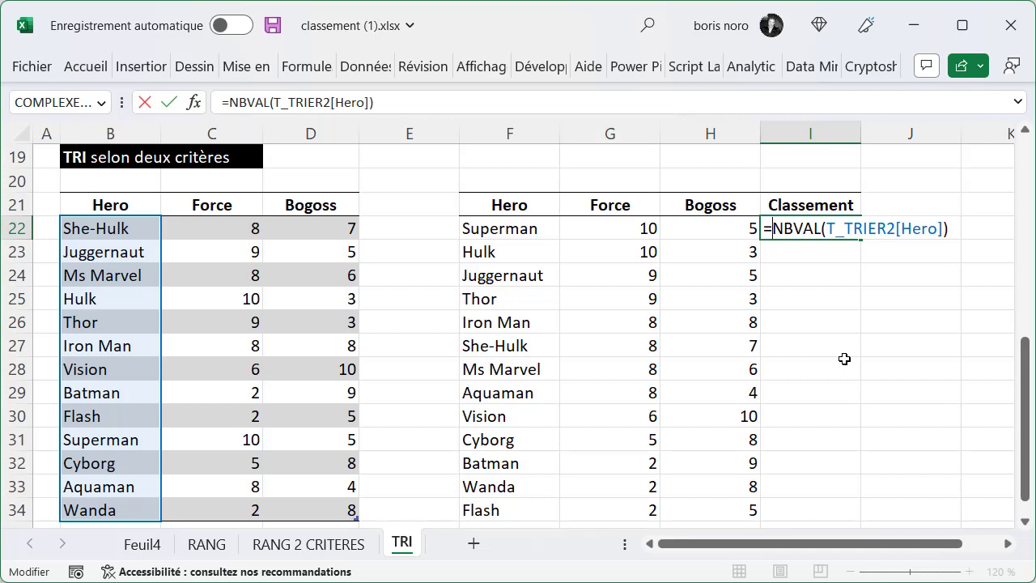
type("SEQUENCE(")
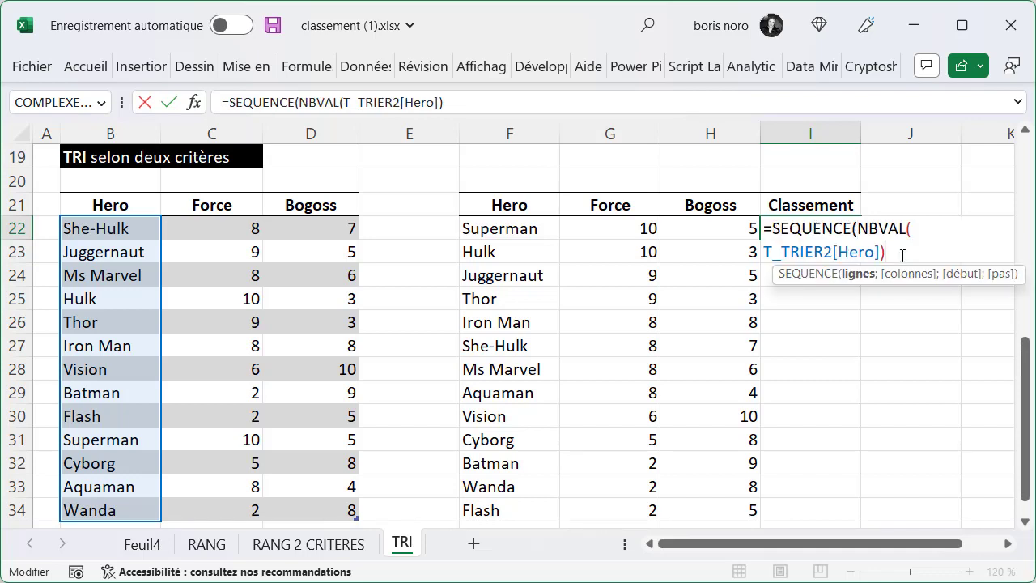
type(")")
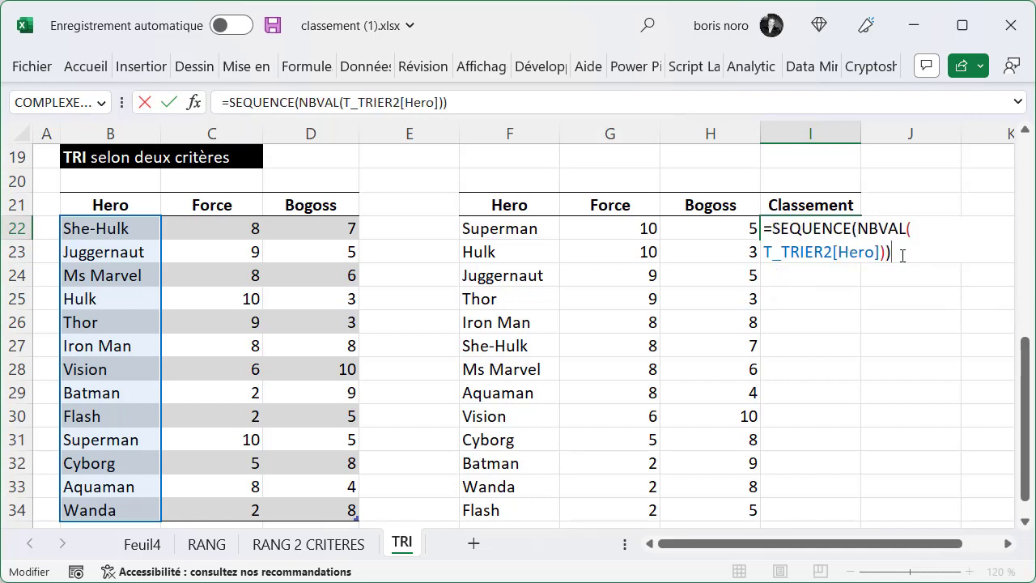
key("Return")
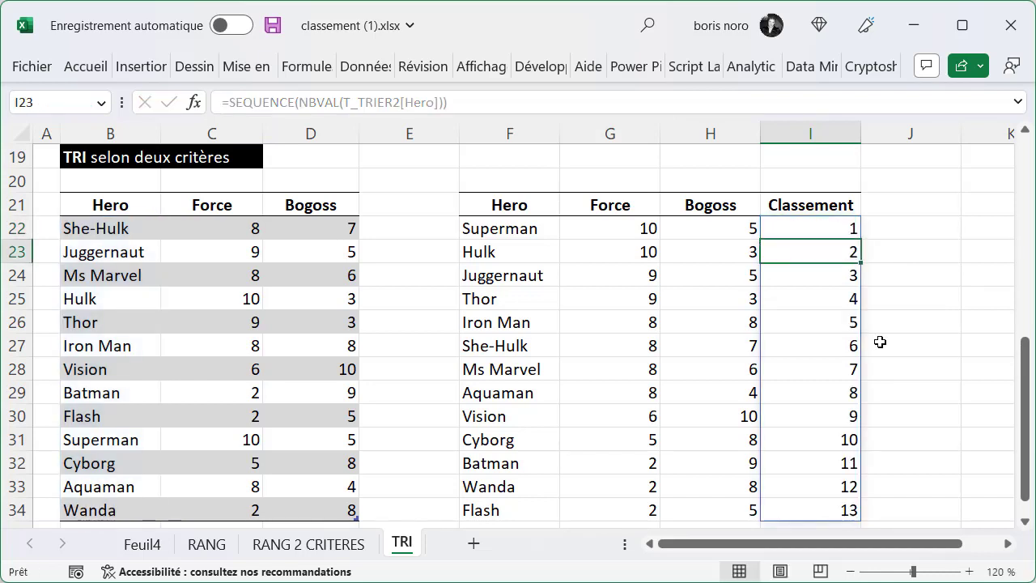